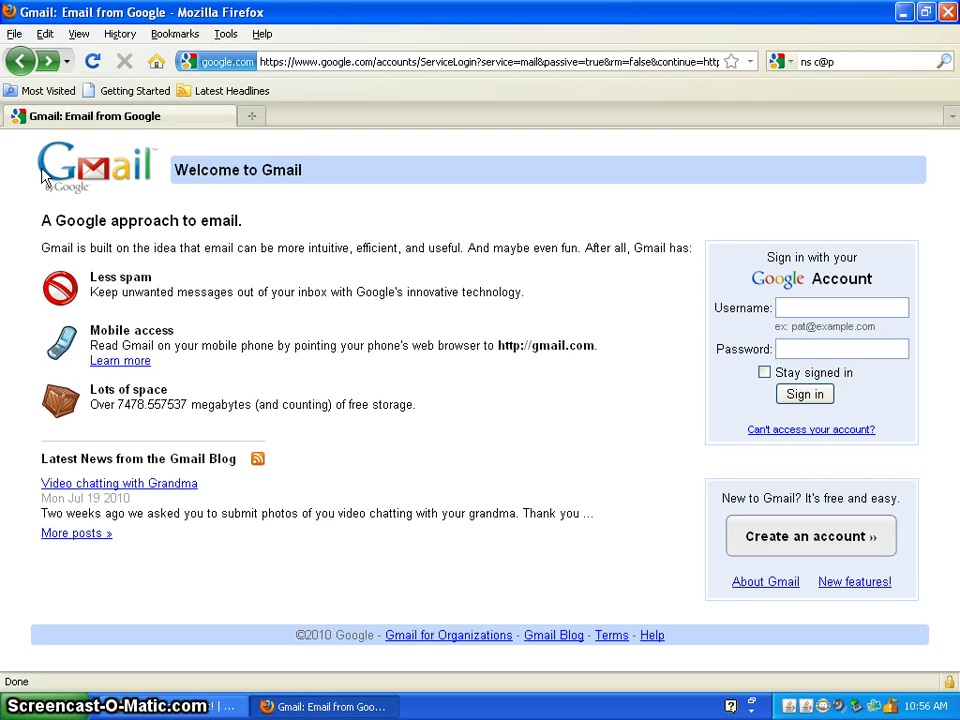
Start a new Gmail account and enter the user's first and last name.
left_click_drag(43, 176, 763, 538)
left_click(765, 538)
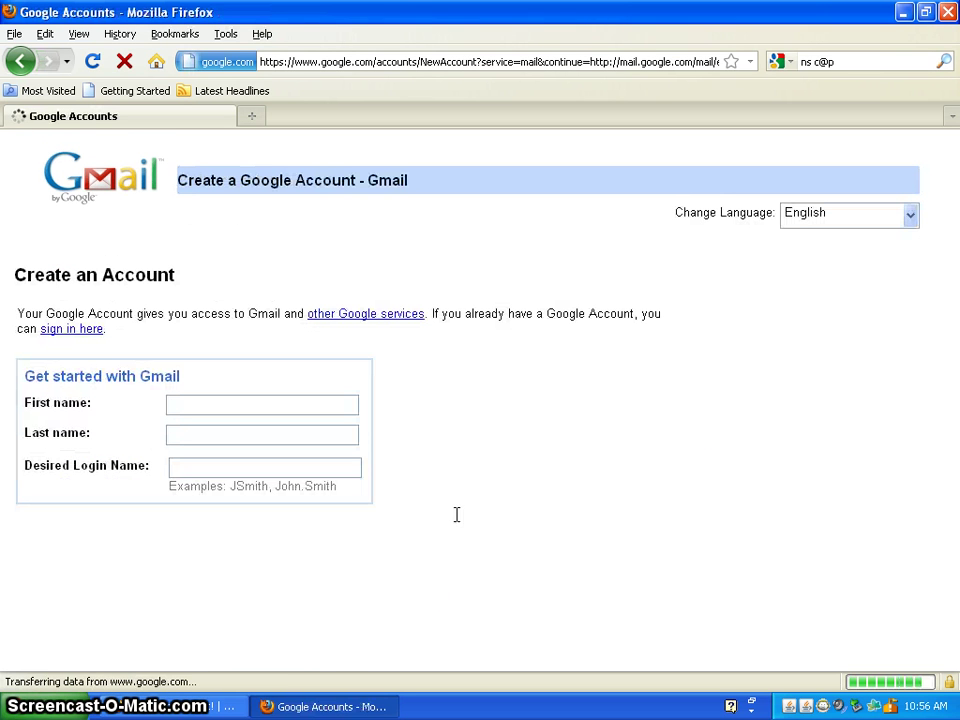
left_click(200, 399)
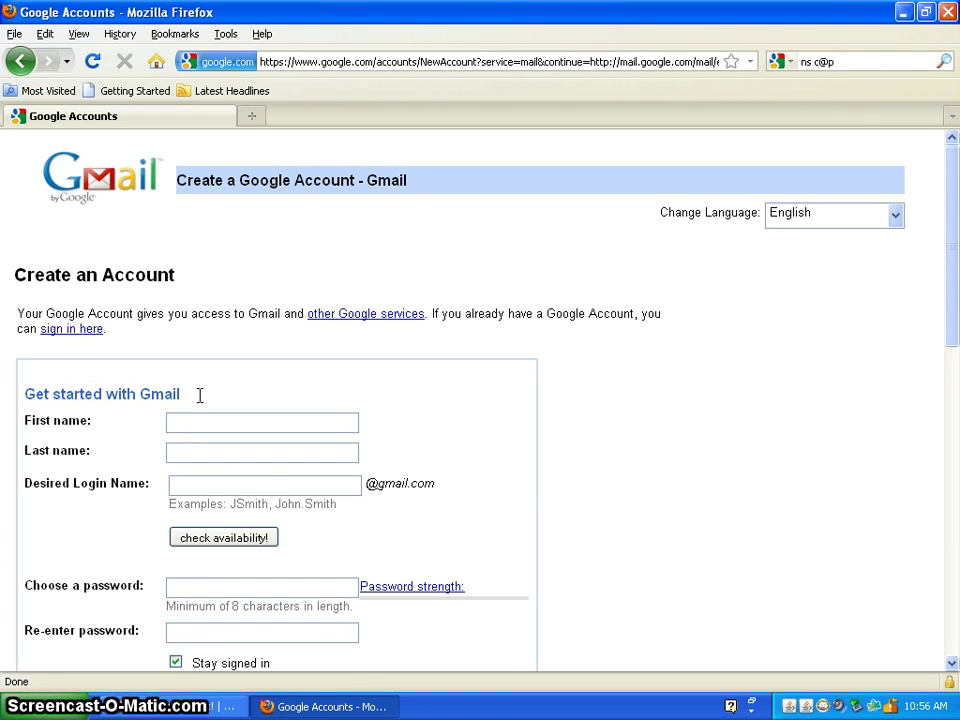
type("Bart")
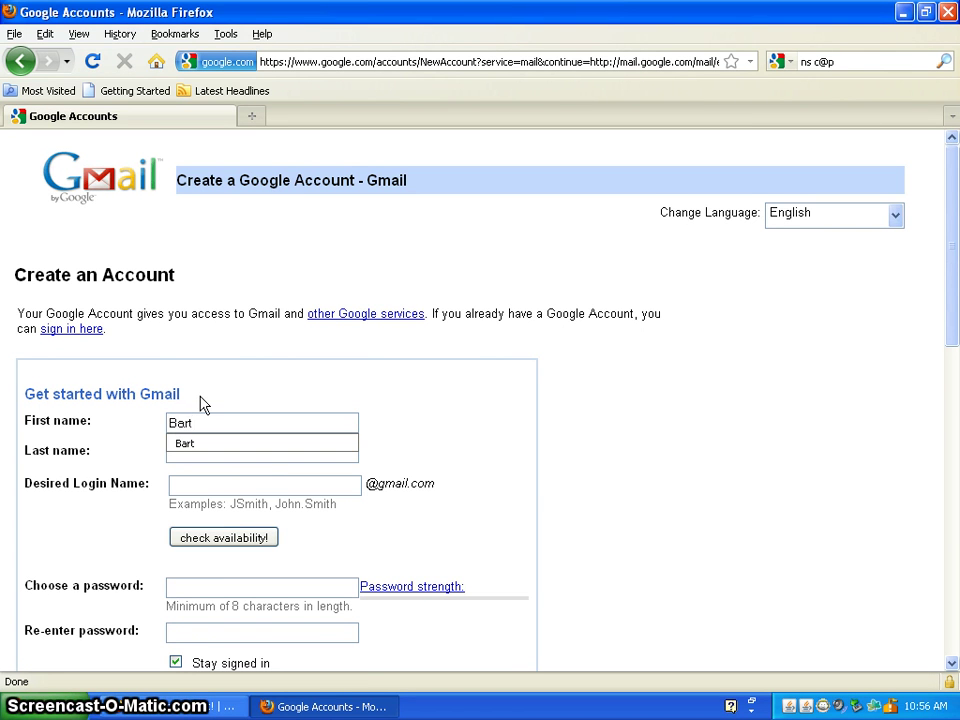
key("Tab")
type("Si")
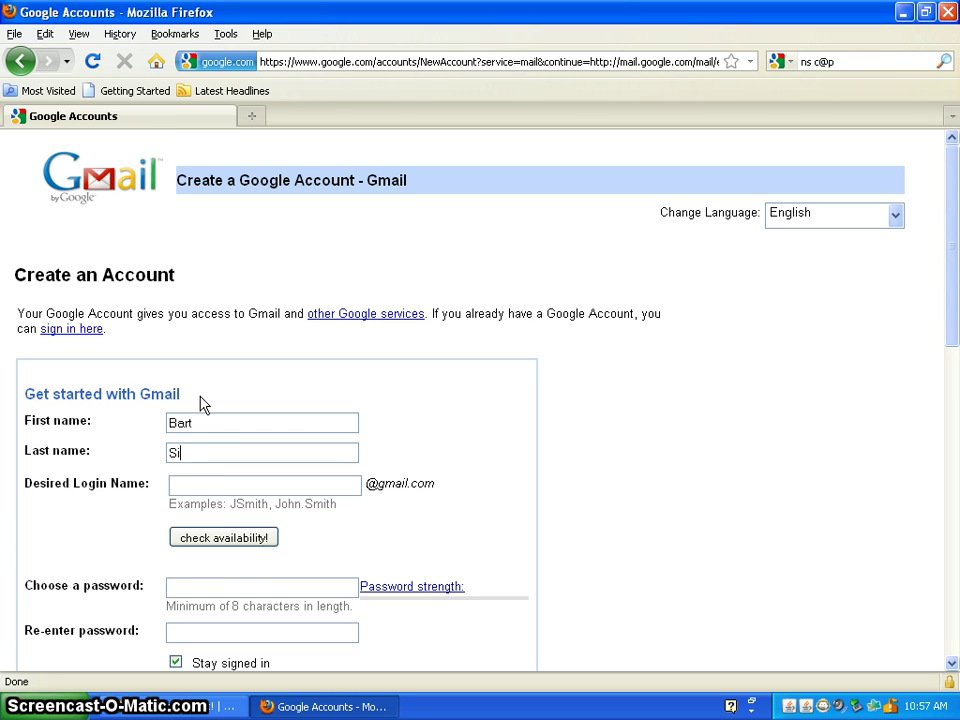
type("mpson")
key("Tab")
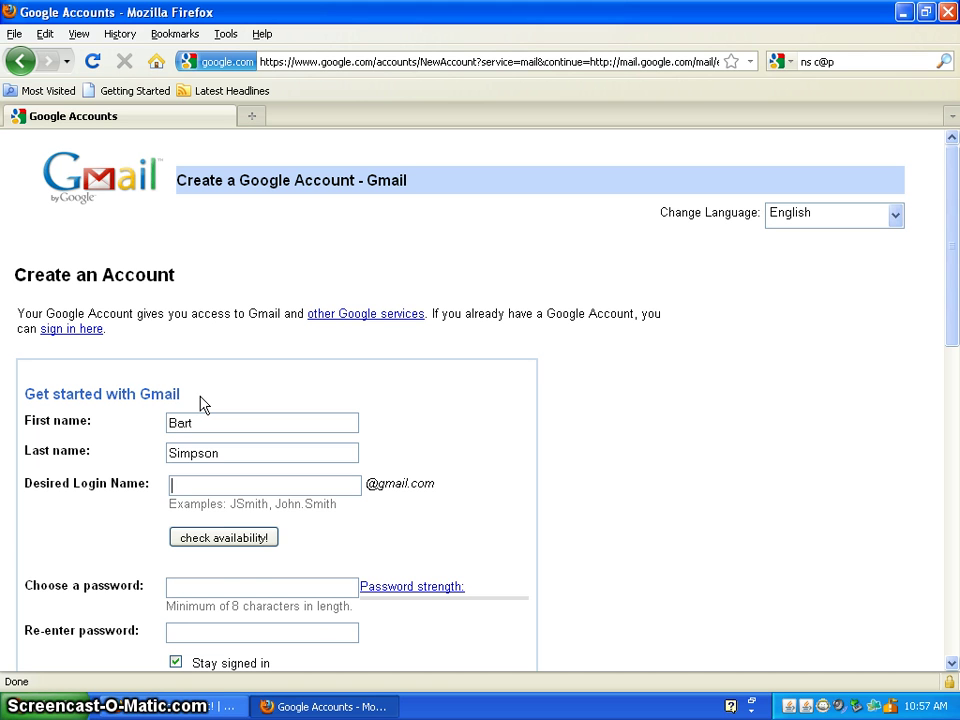
type("e")
key("BackSpace")
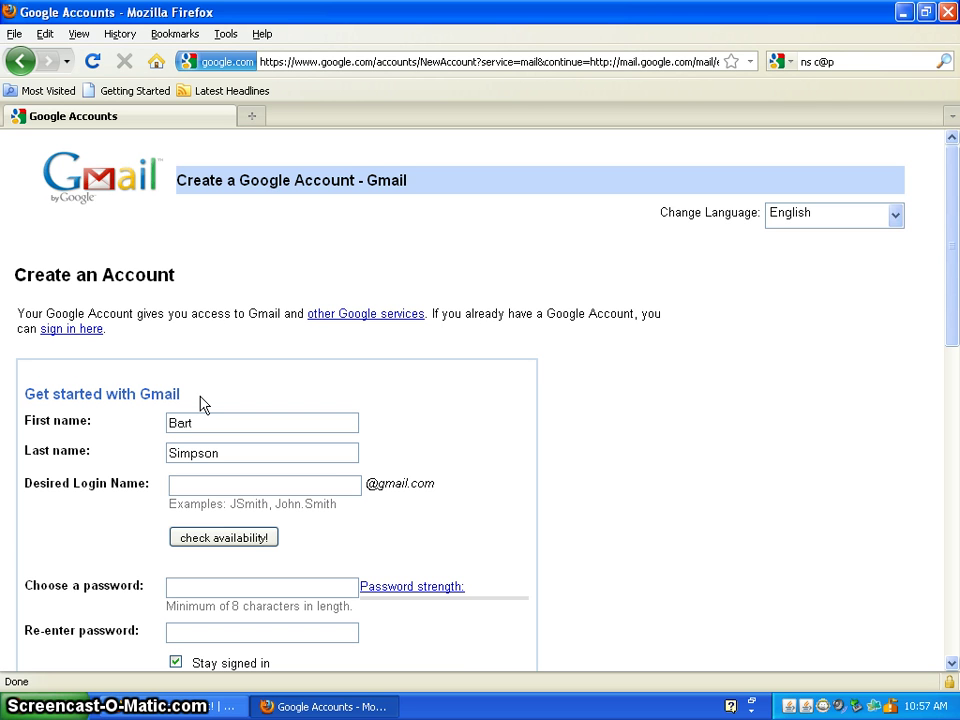
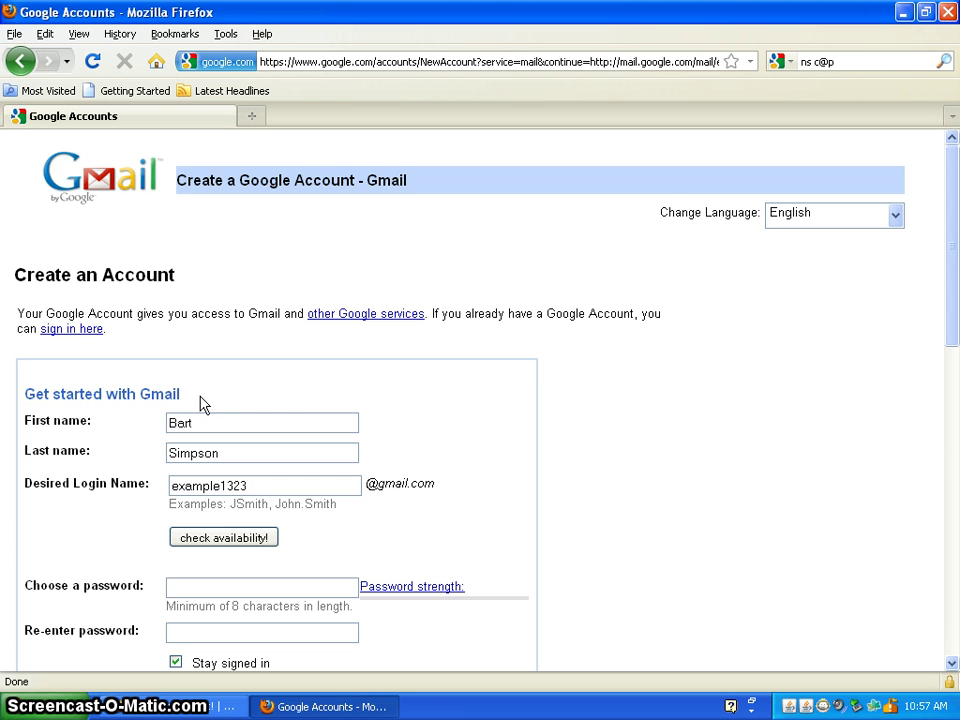
Enter a desired login name, check its availability, then try a shorter alternative.
key("Tab")
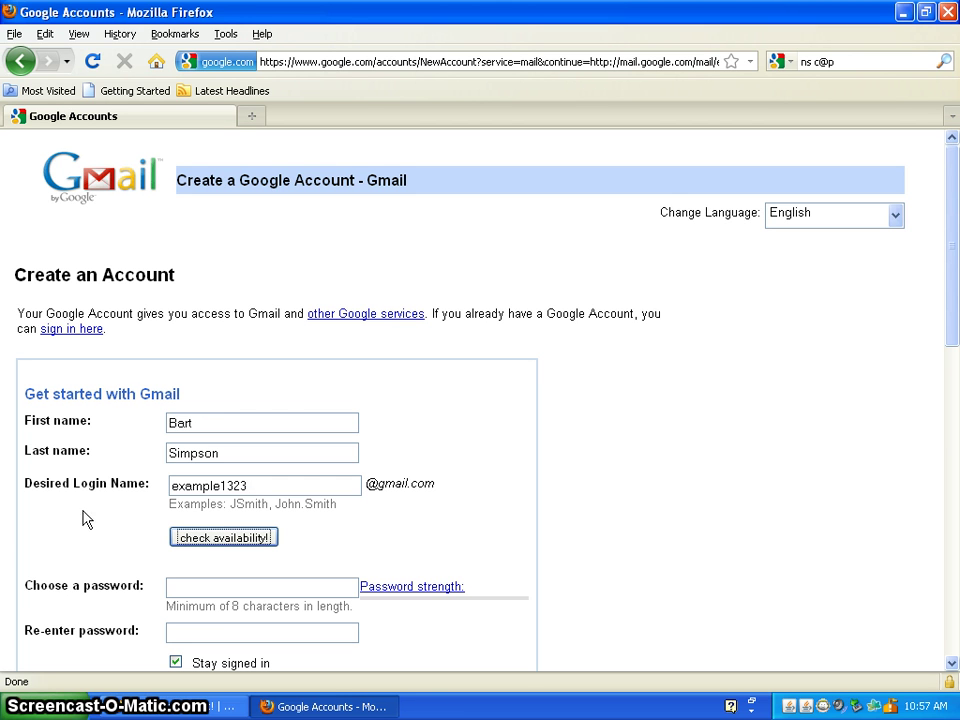
left_click(214, 536)
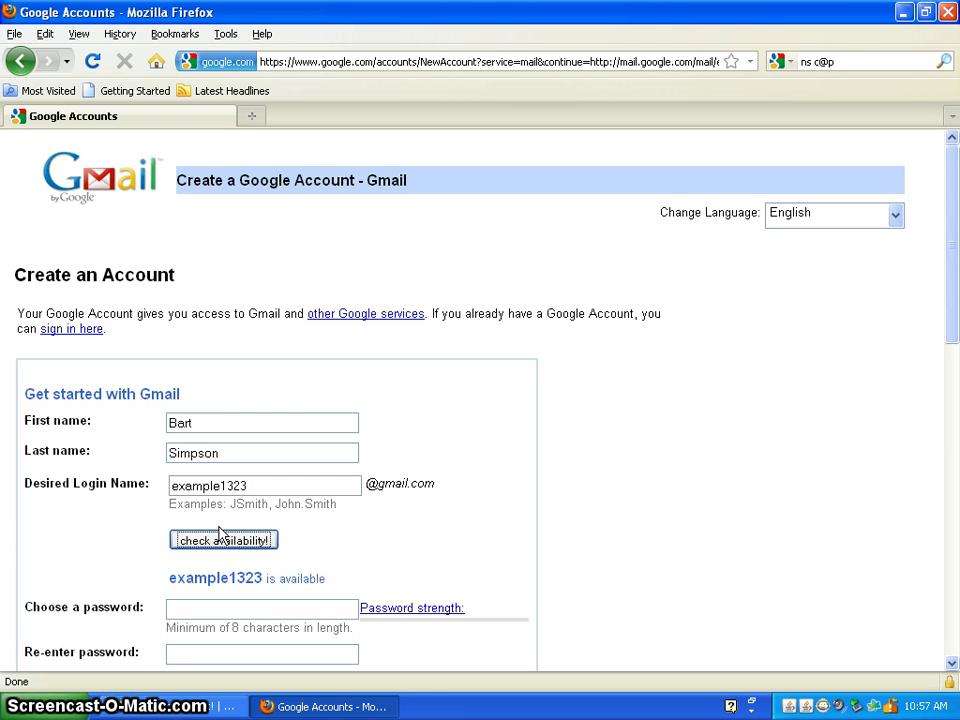
left_click_drag(258, 489, 100, 502)
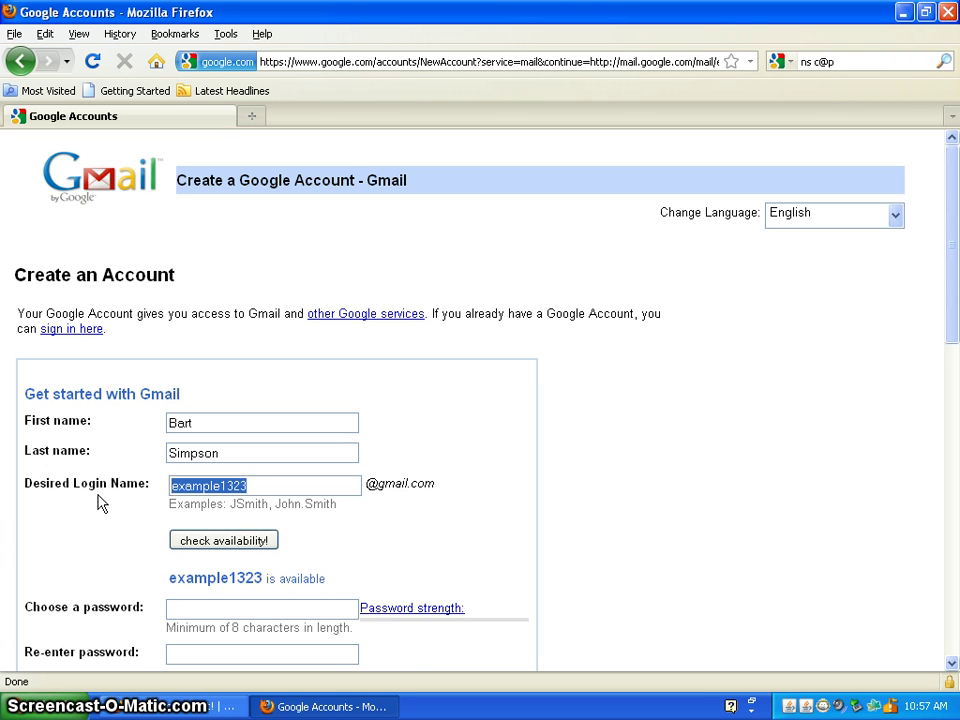
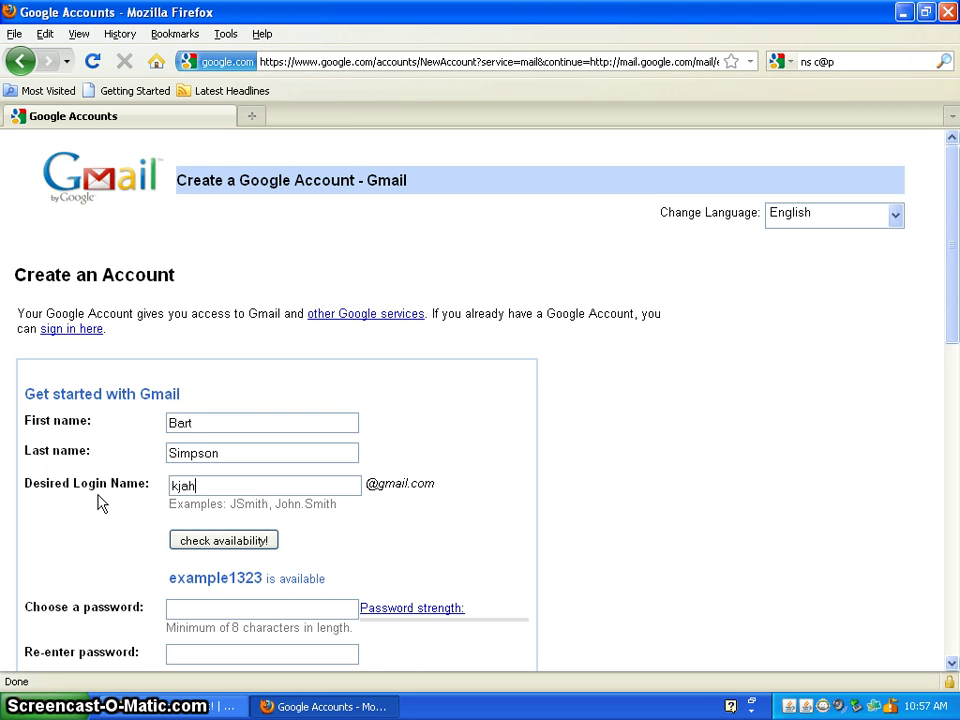
left_click(197, 540)
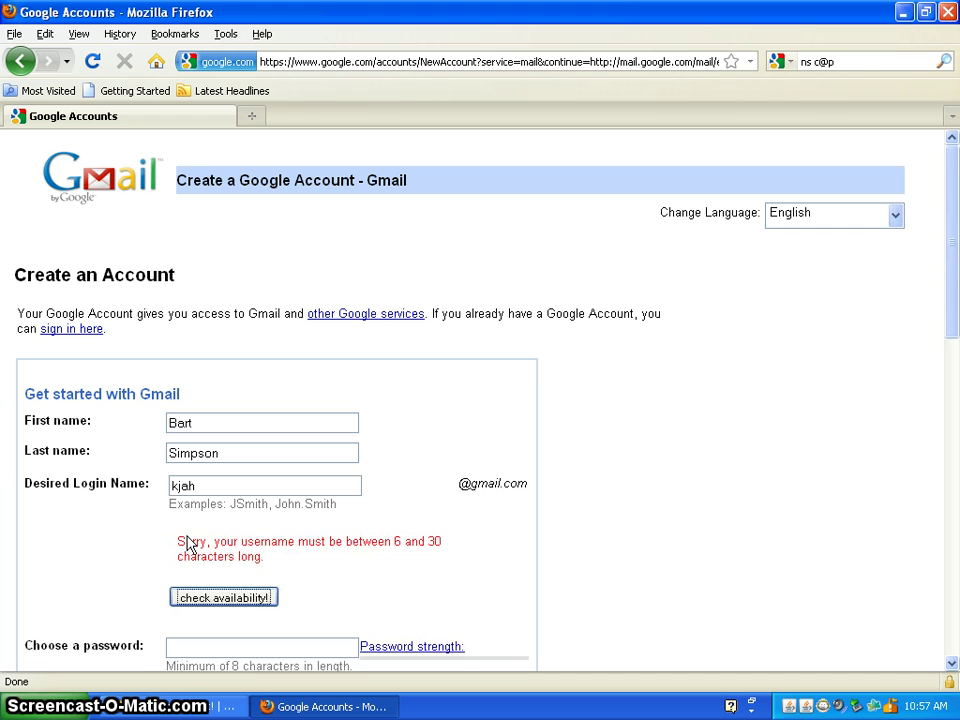
Try another login name, then restore the original and confirm it is available.
left_click(208, 484)
key("BackSpace")
key("BackSpace")
key("BackSpace")
key("BackSpace")
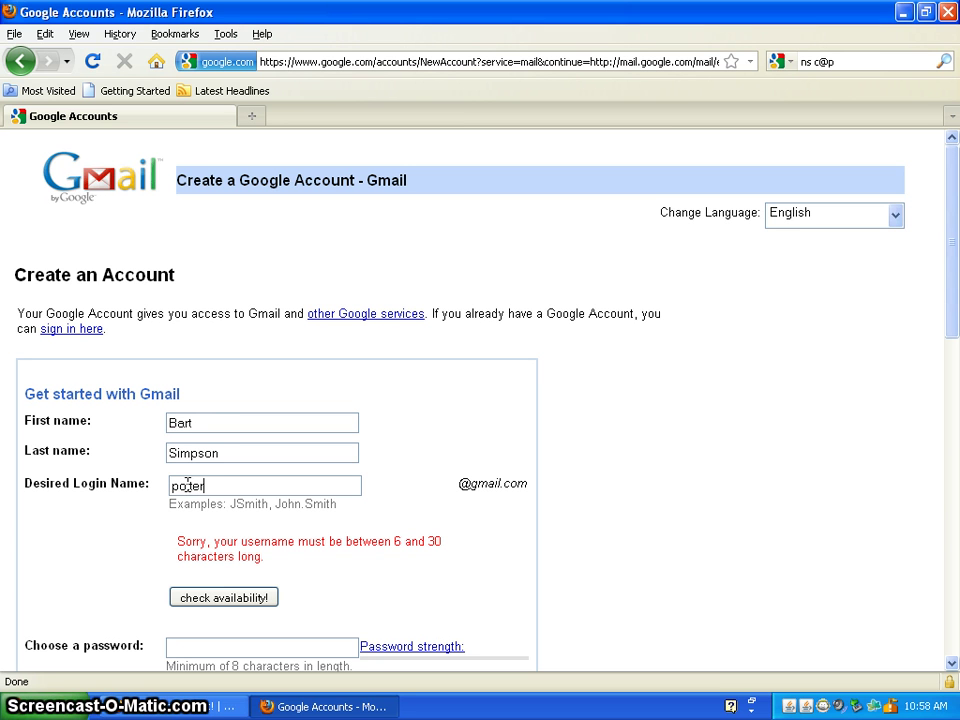
left_click(238, 597)
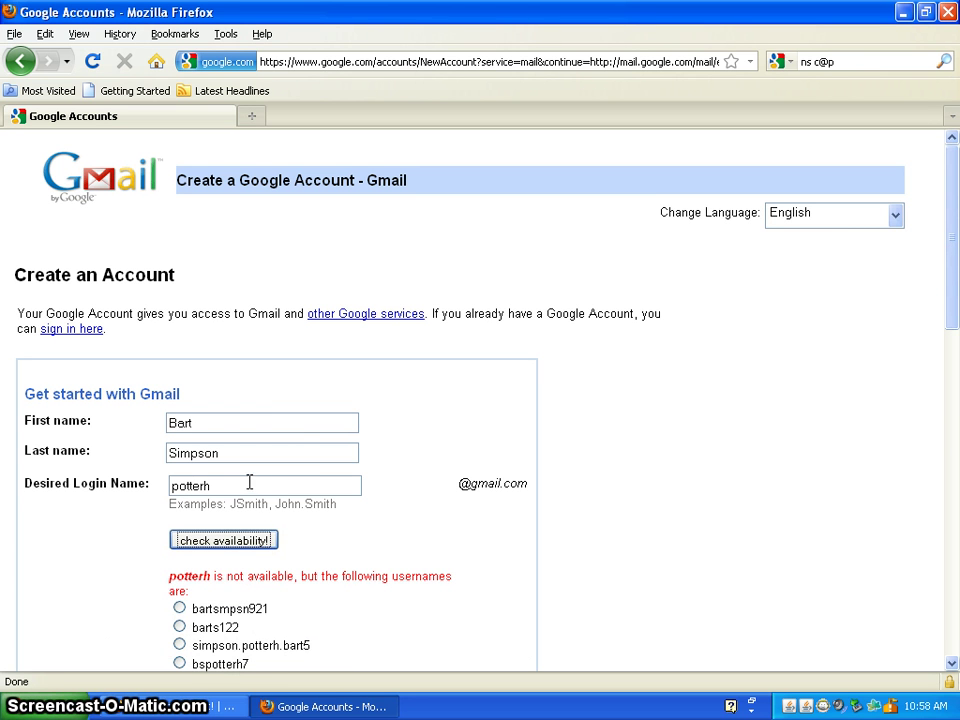
left_click_drag(210, 486, 126, 490)
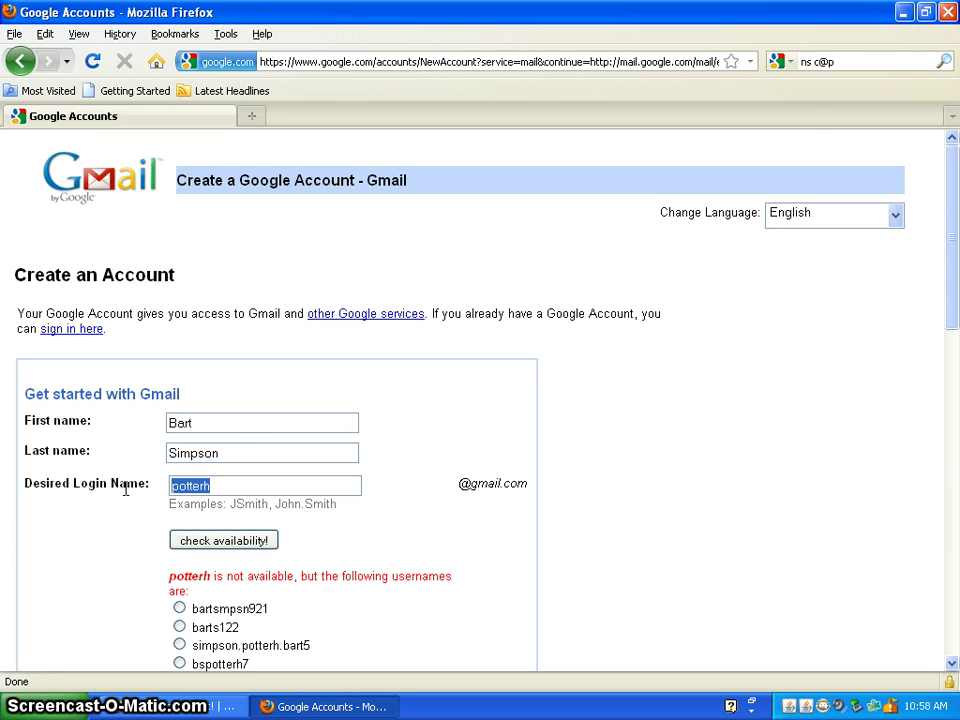
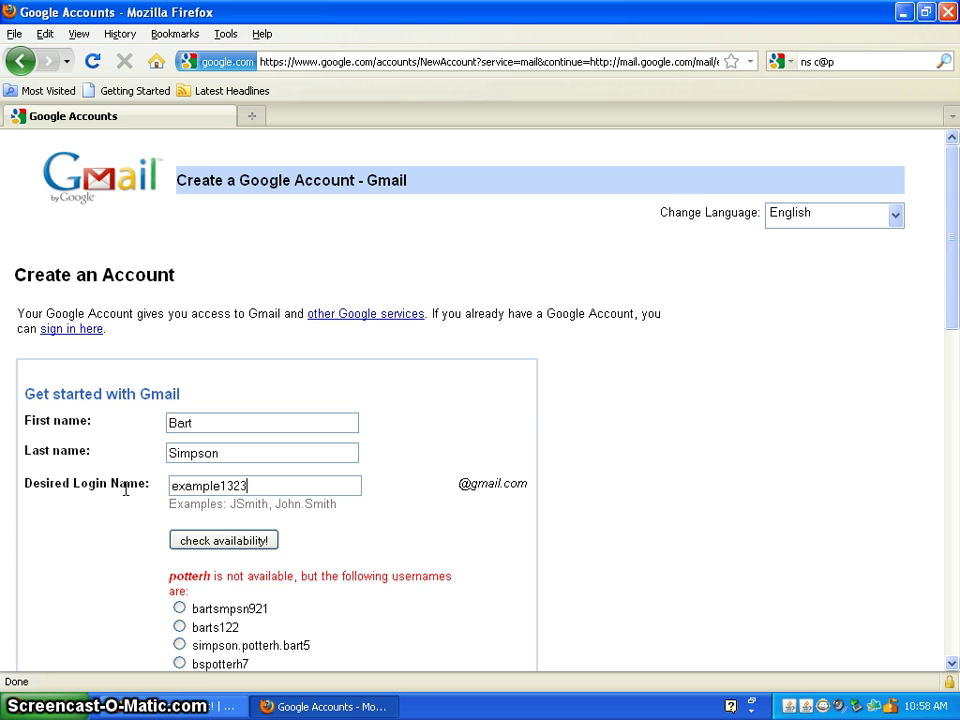
left_click(210, 542)
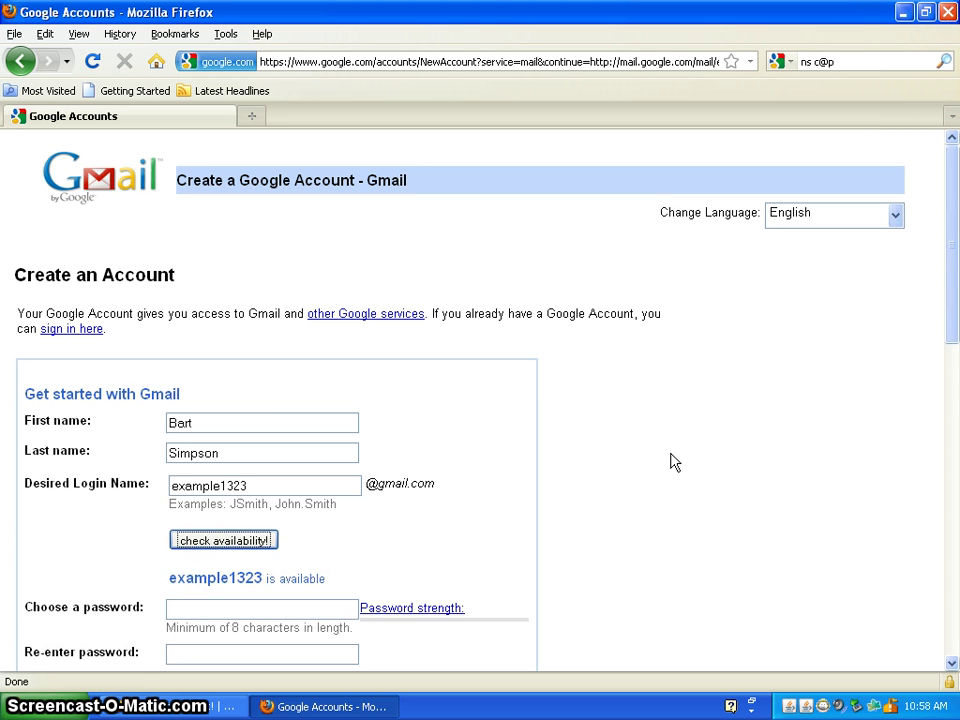
left_click_drag(954, 258, 954, 345)
Enter the account password and re-enter it to confirm, rated Good strength.
left_click(316, 466)
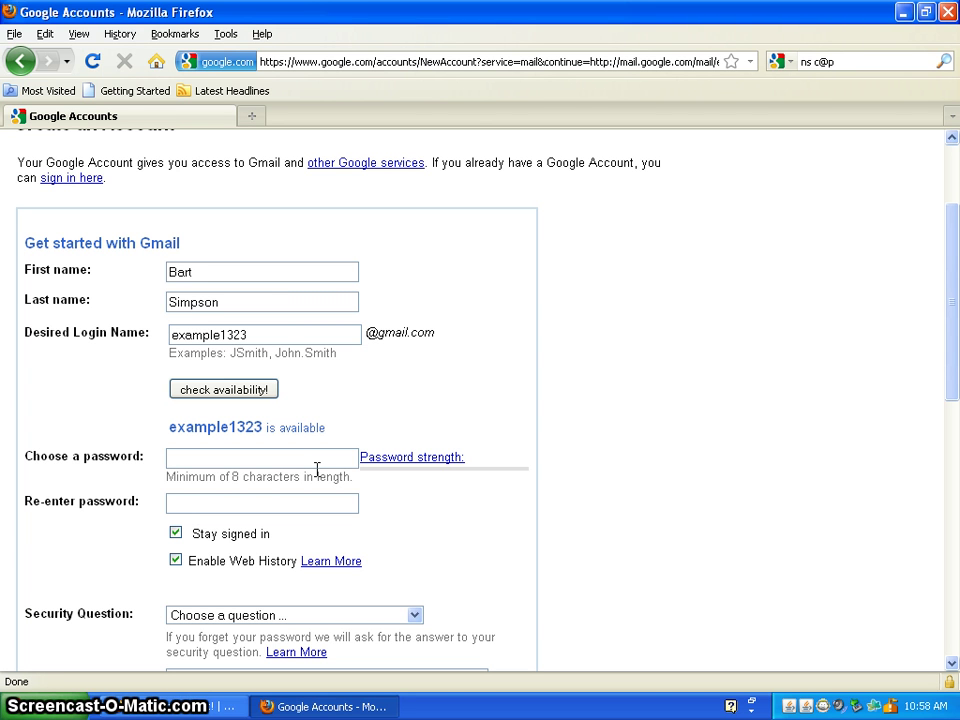
left_click(317, 463)
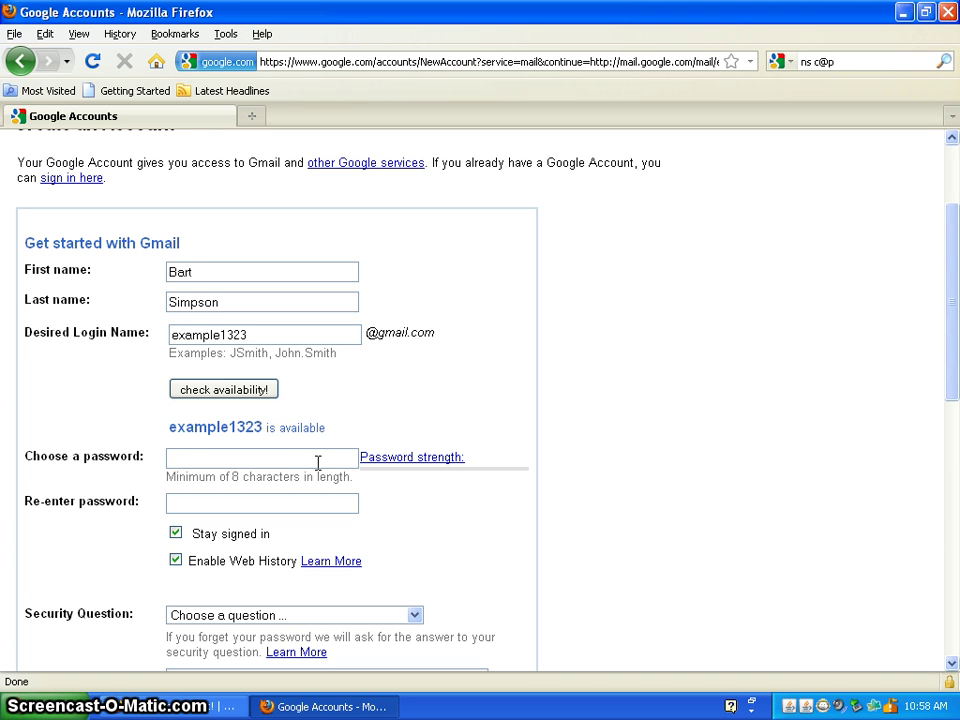
type("********")
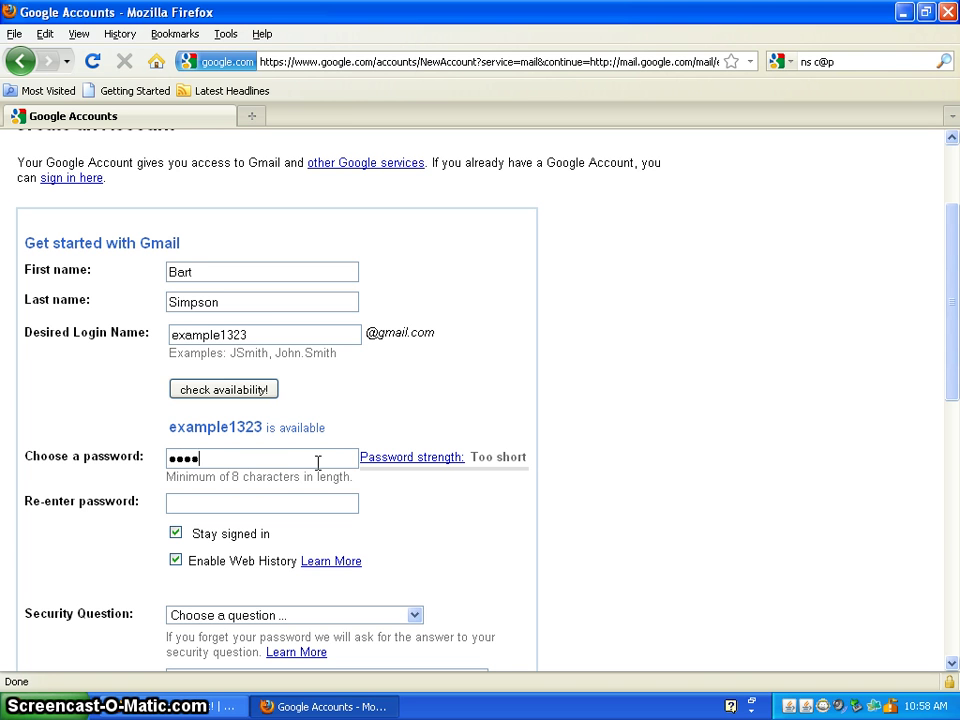
type("****")
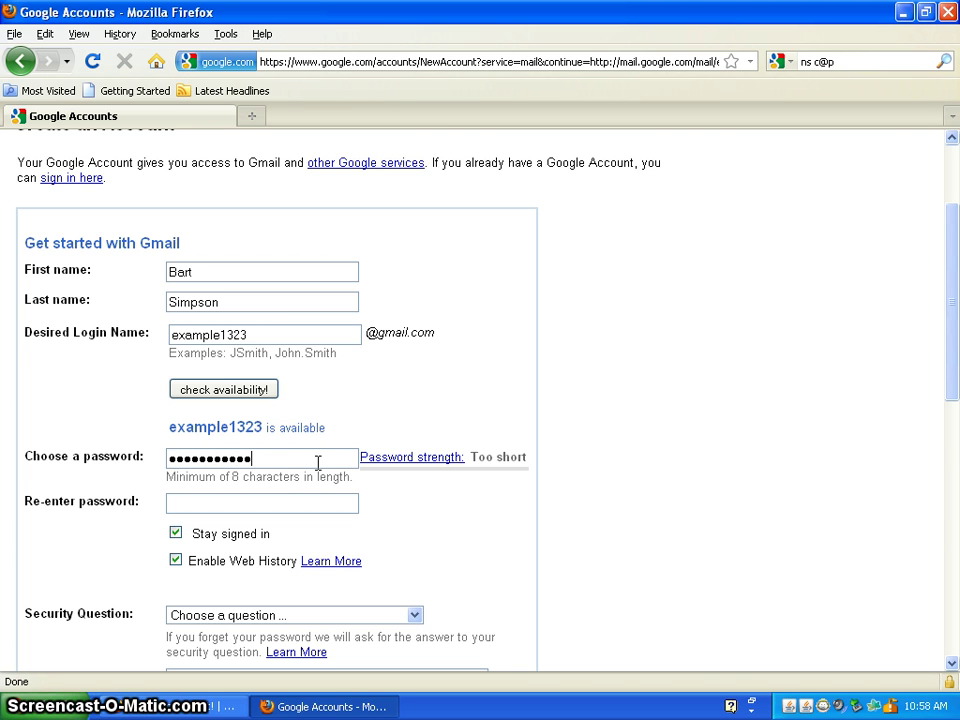
key("Tab")
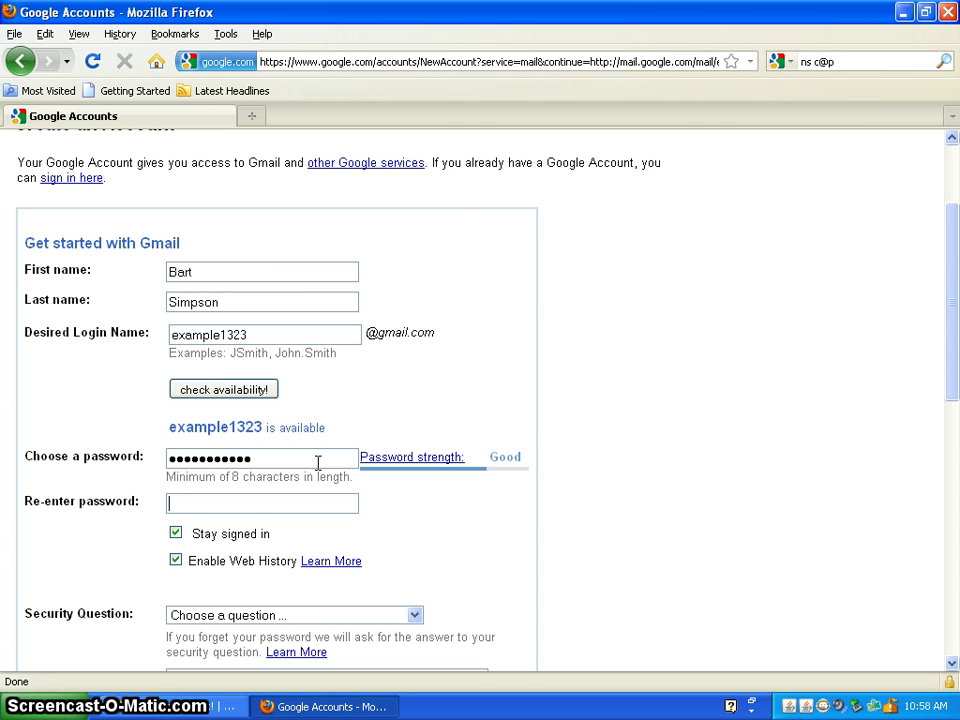
type("******")
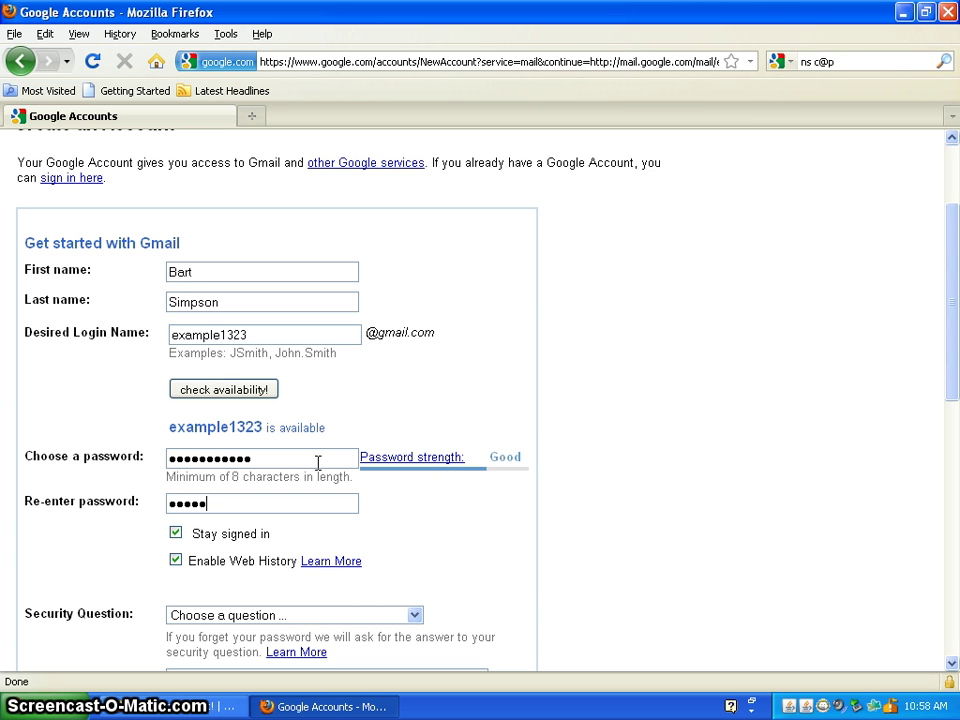
type("******")
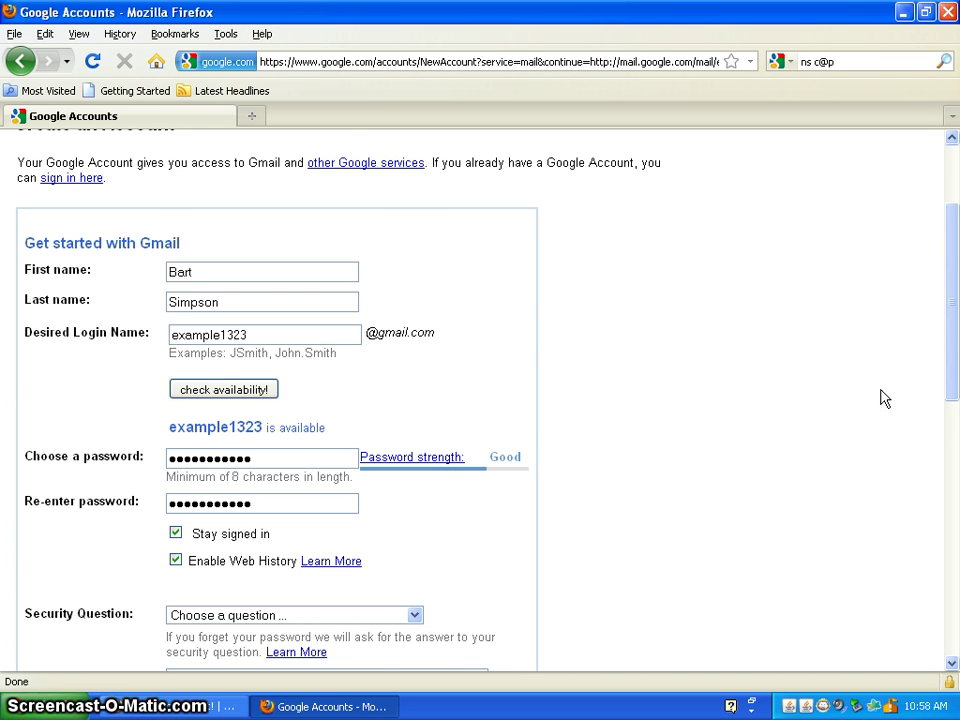
scroll(953, 450, "down", 2)
Write a custom security question reading 'What is my favorite job?'.
scroll(953, 450, "down", 2)
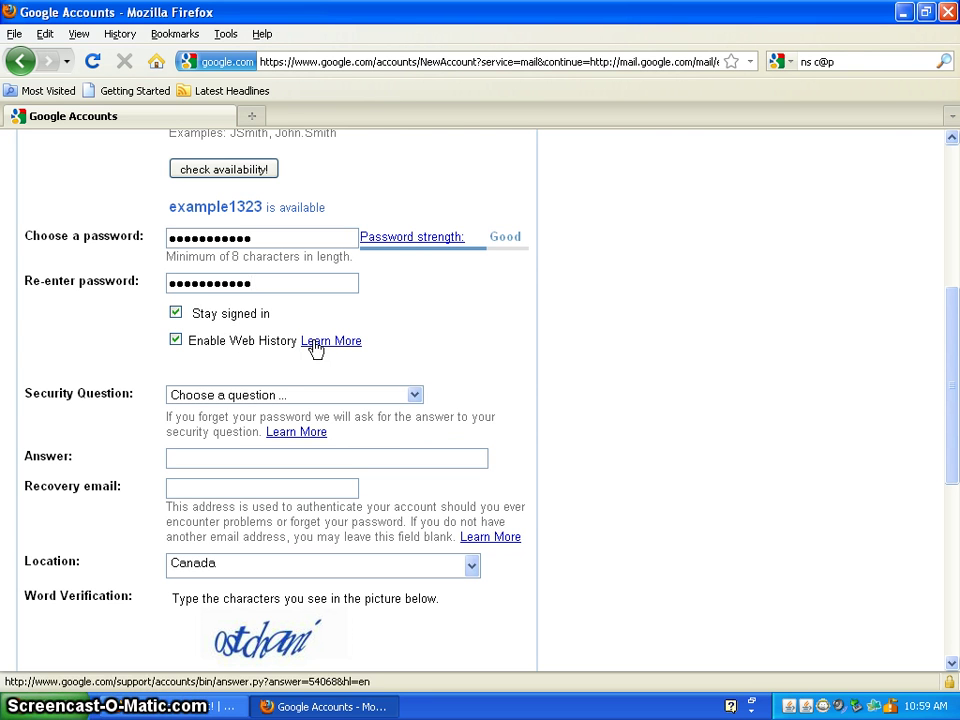
left_click(415, 395)
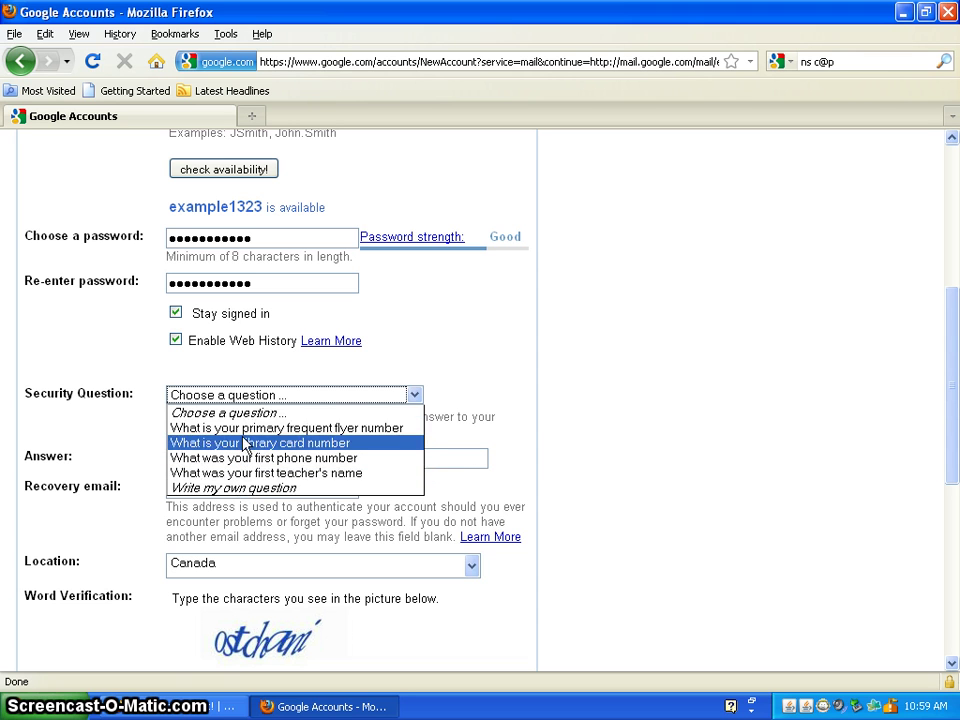
left_click(249, 495)
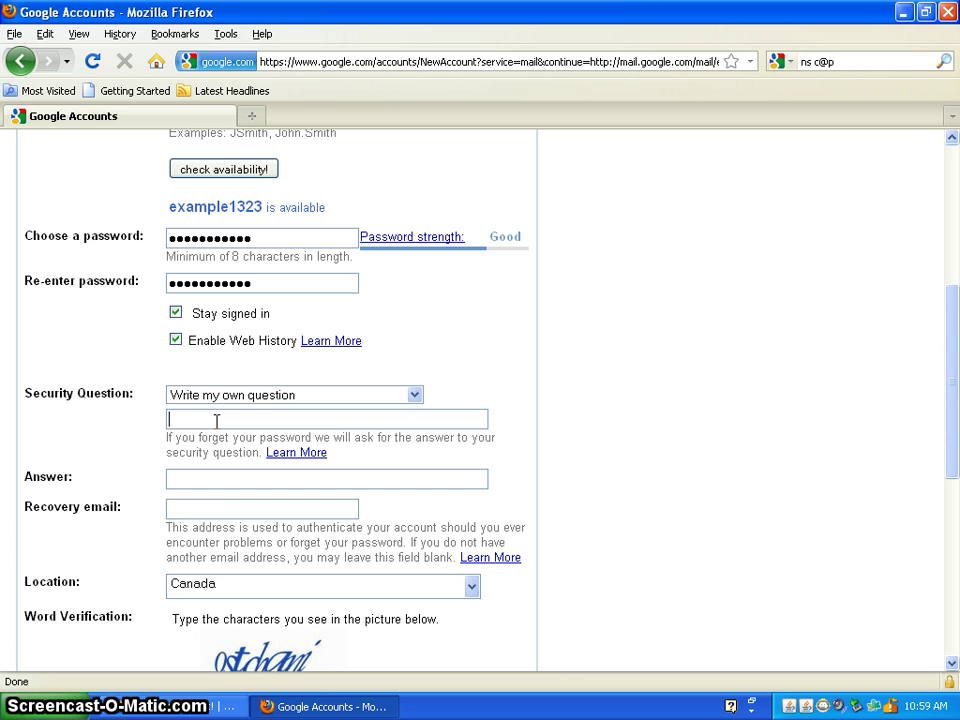
type("What is my fav")
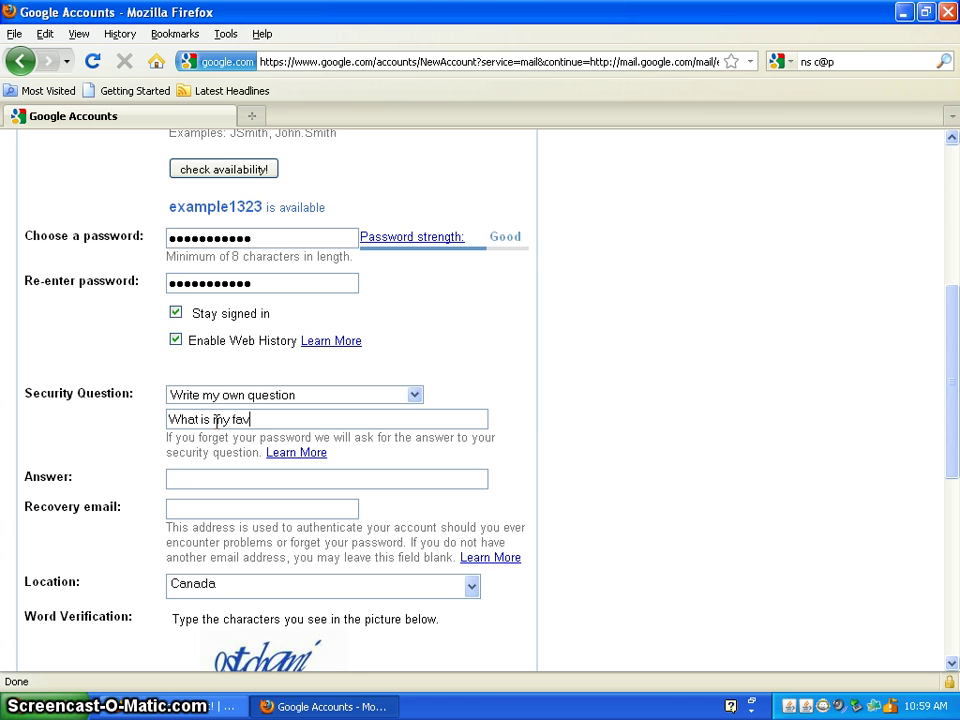
type("orit")
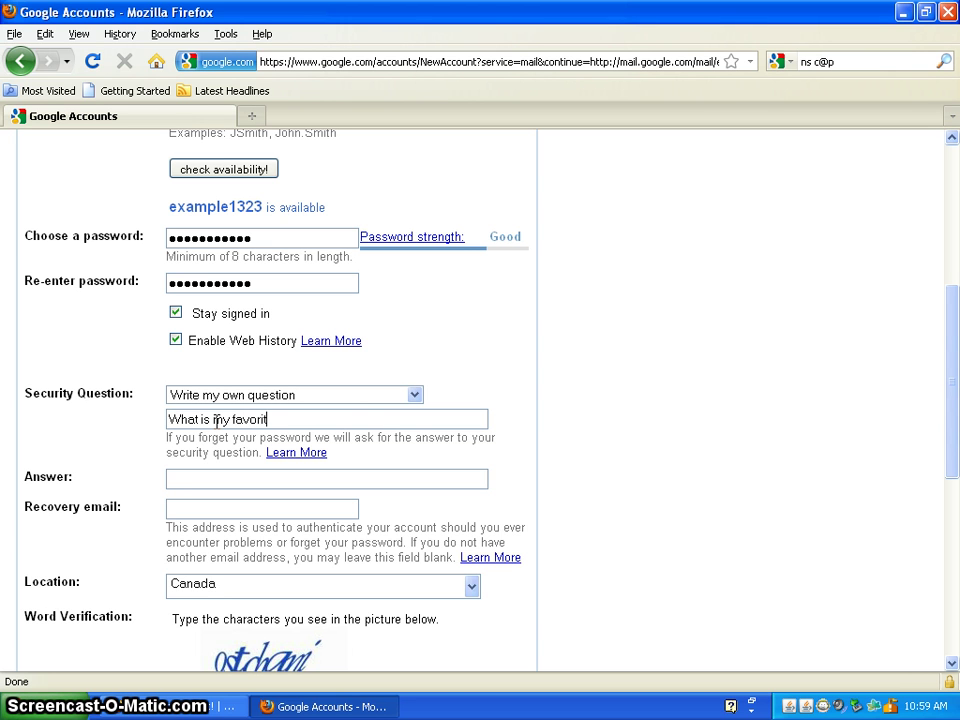
key("BackSpace")
key("BackSpace")
key("BackSpace")
key("BackSpace")
key("BackSpace")
key("BackSpace")
key("BackSpace")
key("BackSpace")
key("BackSpace")
type("y favorite job")
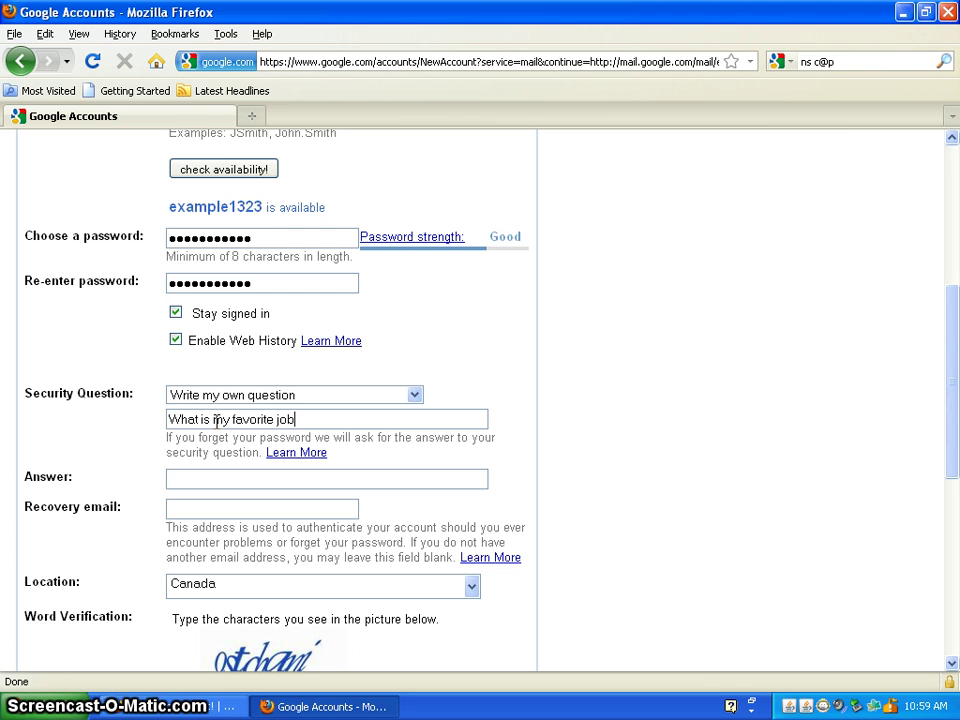
type("?")
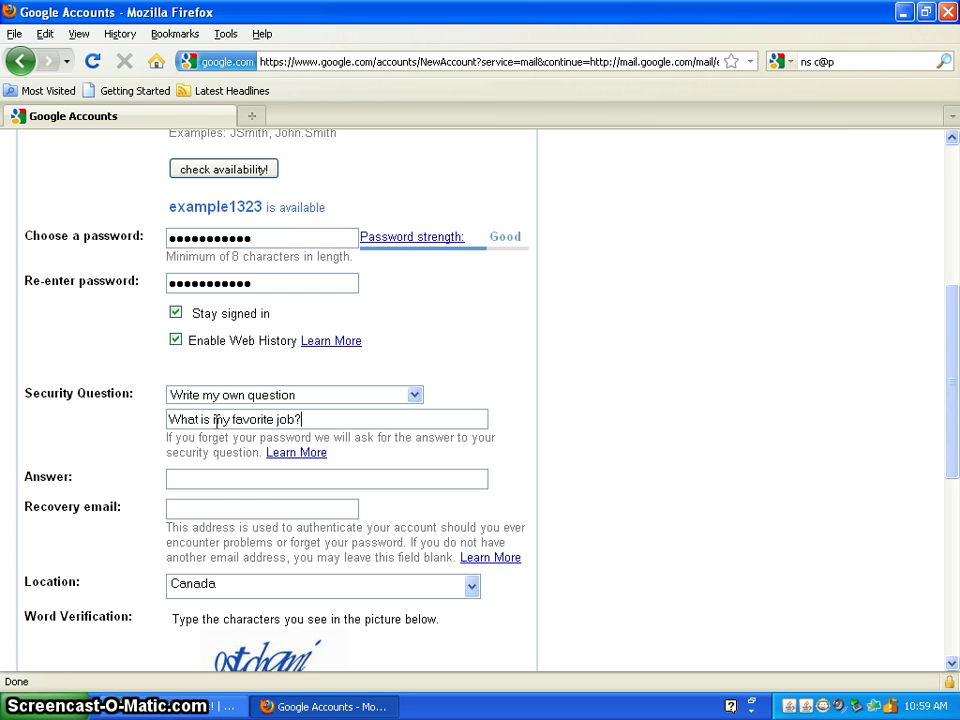
key("Tab")
key("Tab")
Fill in the security answer and the recovery e-mail address.
left_click(193, 481)
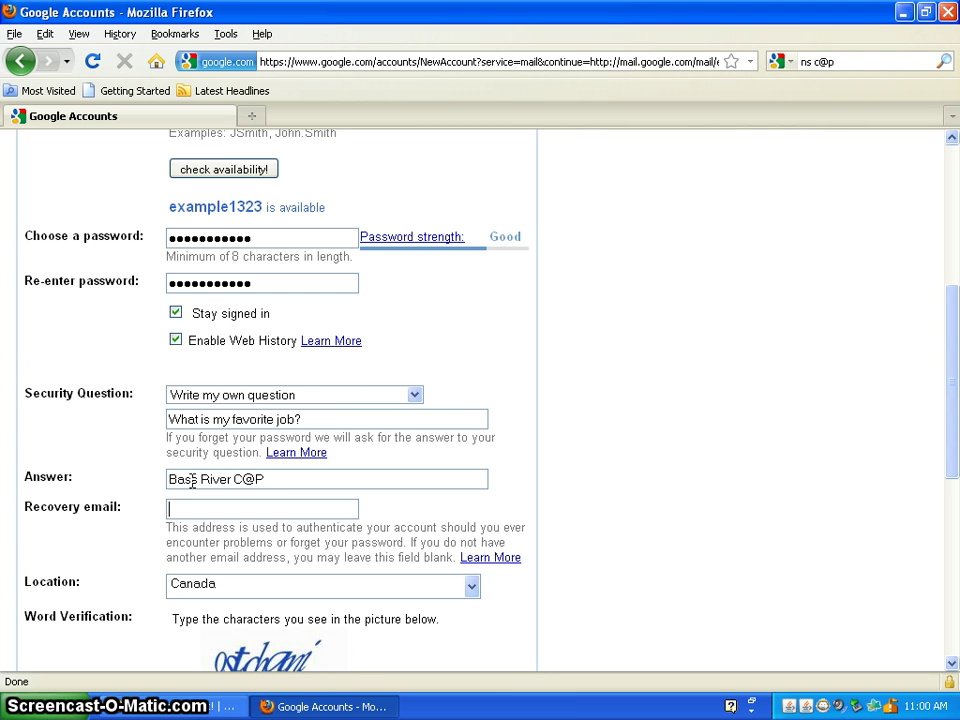
key("Tab")
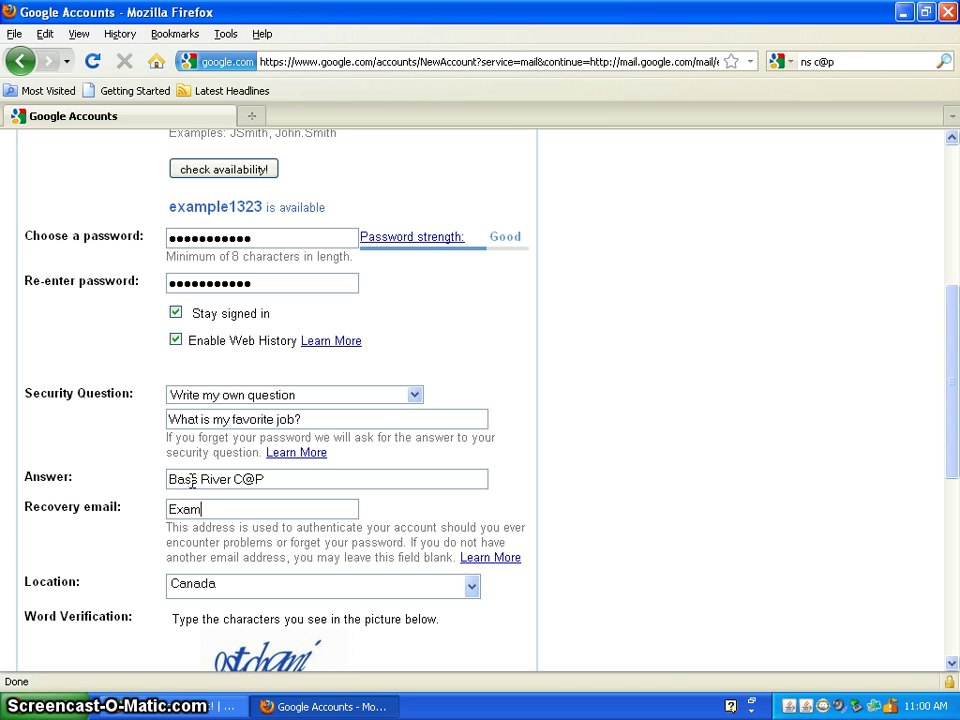
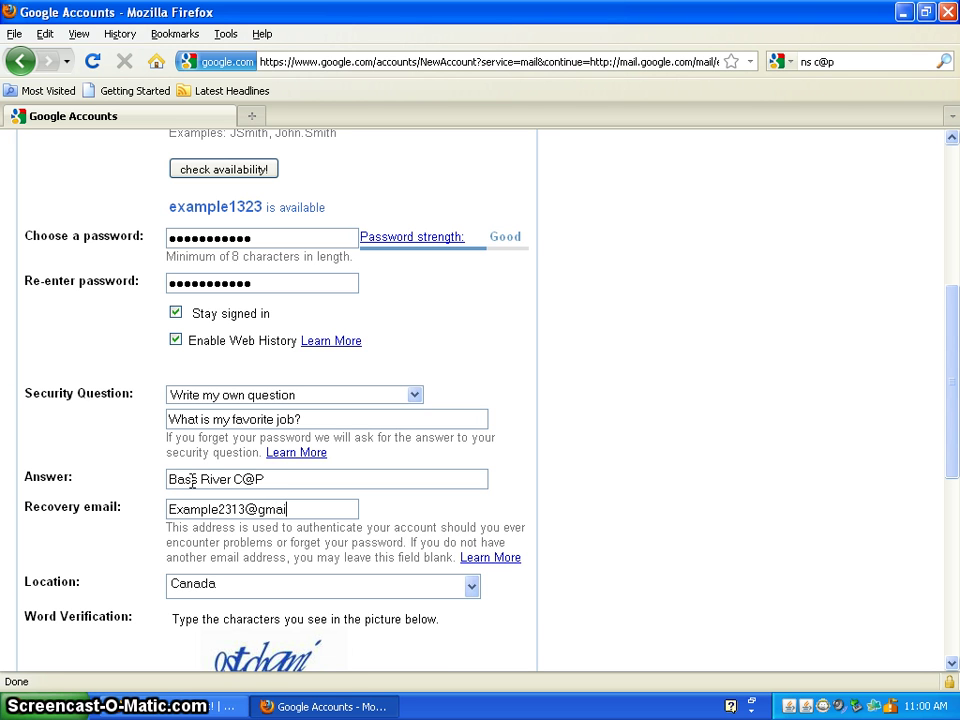
Type the word-verification characters further down the sign-up form.
left_click_drag(955, 395, 955, 471)
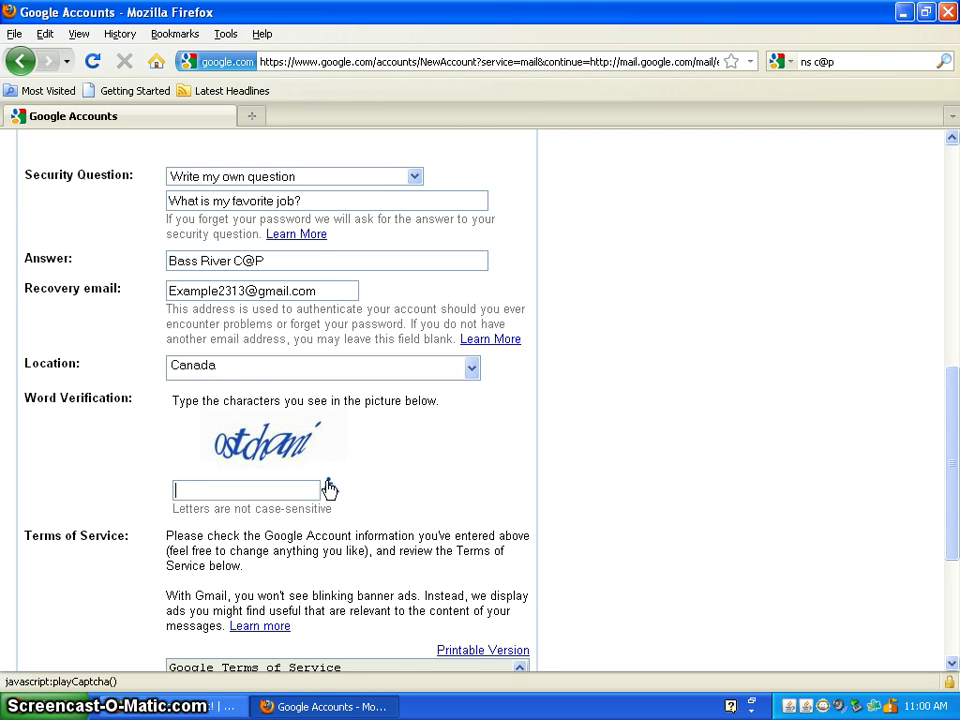
type("ostch")
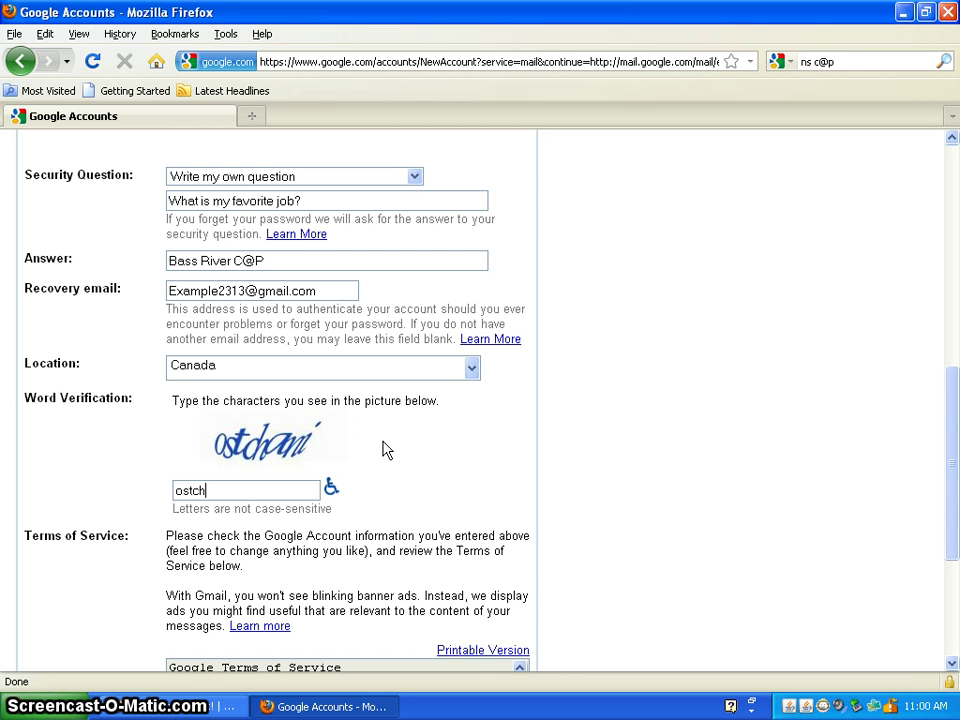
type("ani")
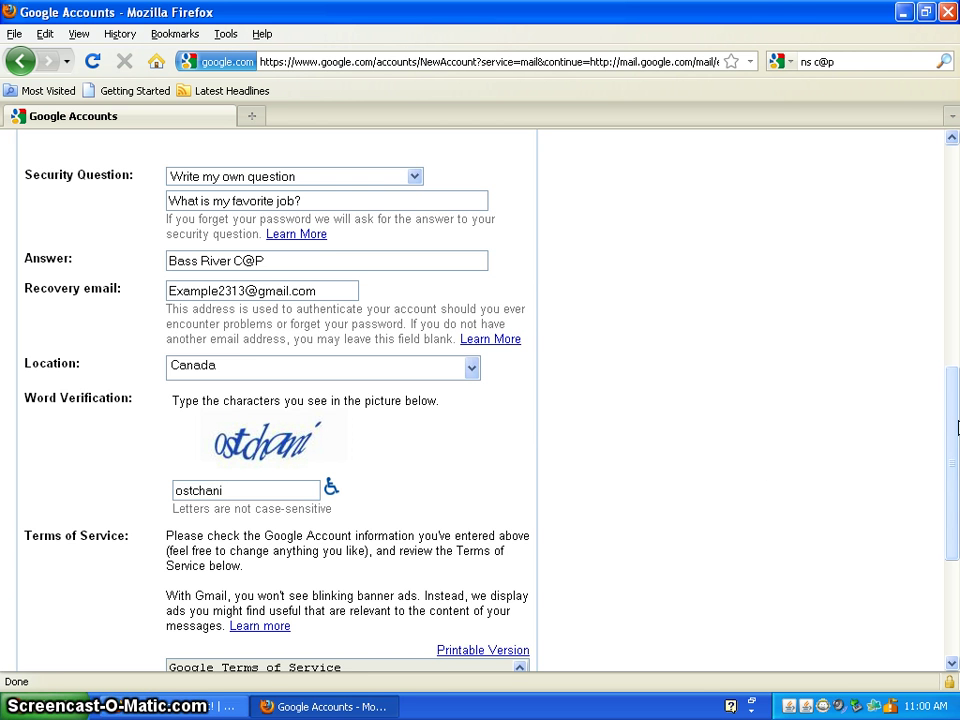
left_click_drag(952, 500, 952, 540)
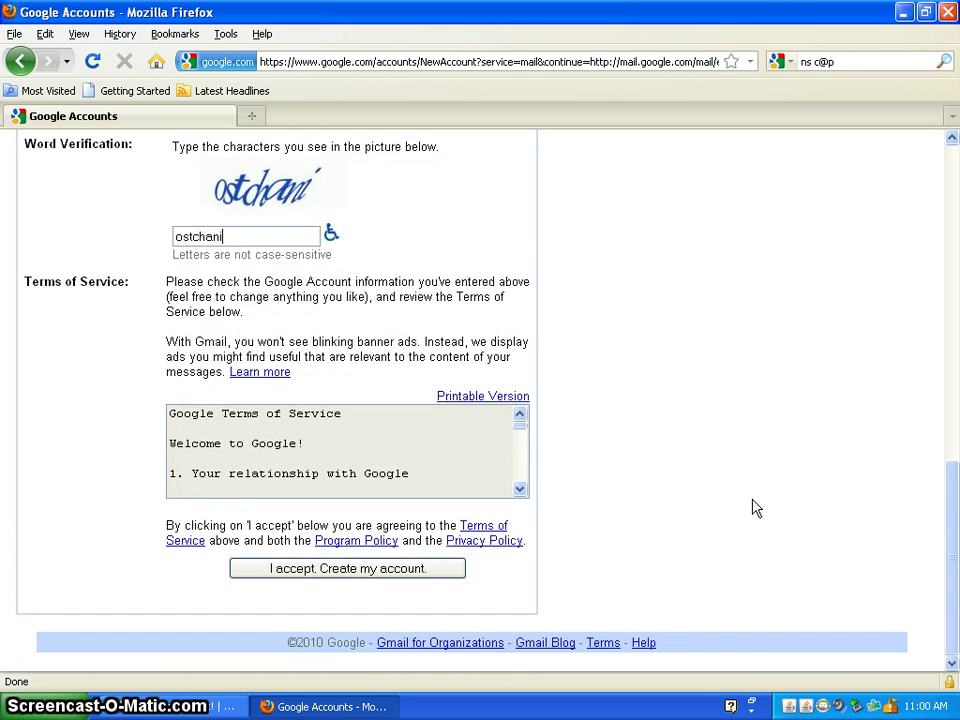
Accept the terms to create the account, decline saving the password, and open the inbox.
left_click(366, 576)
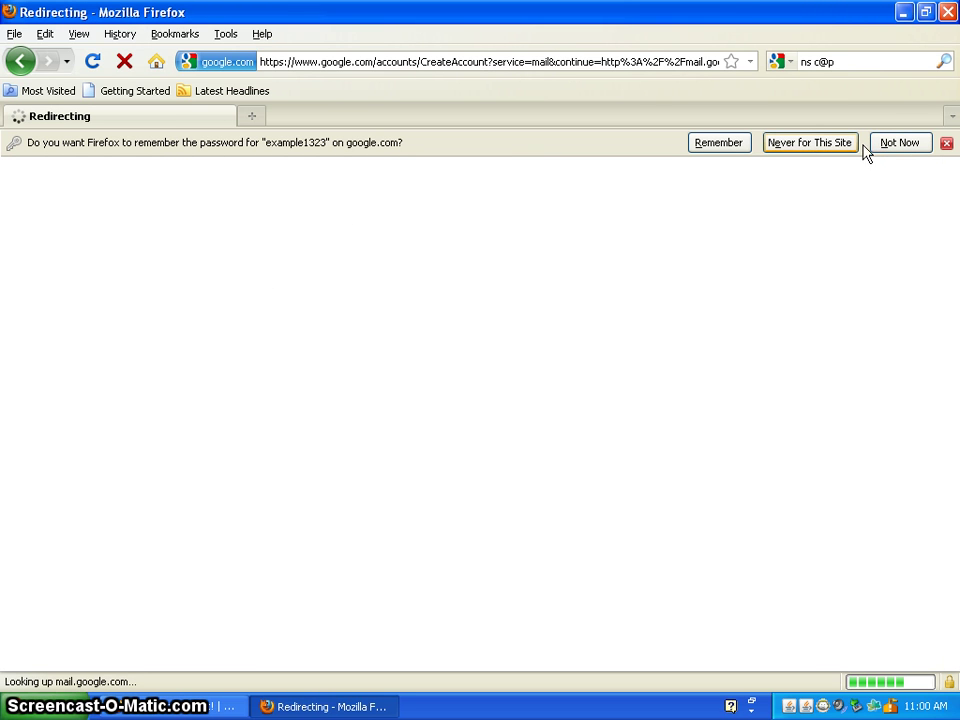
left_click(803, 148)
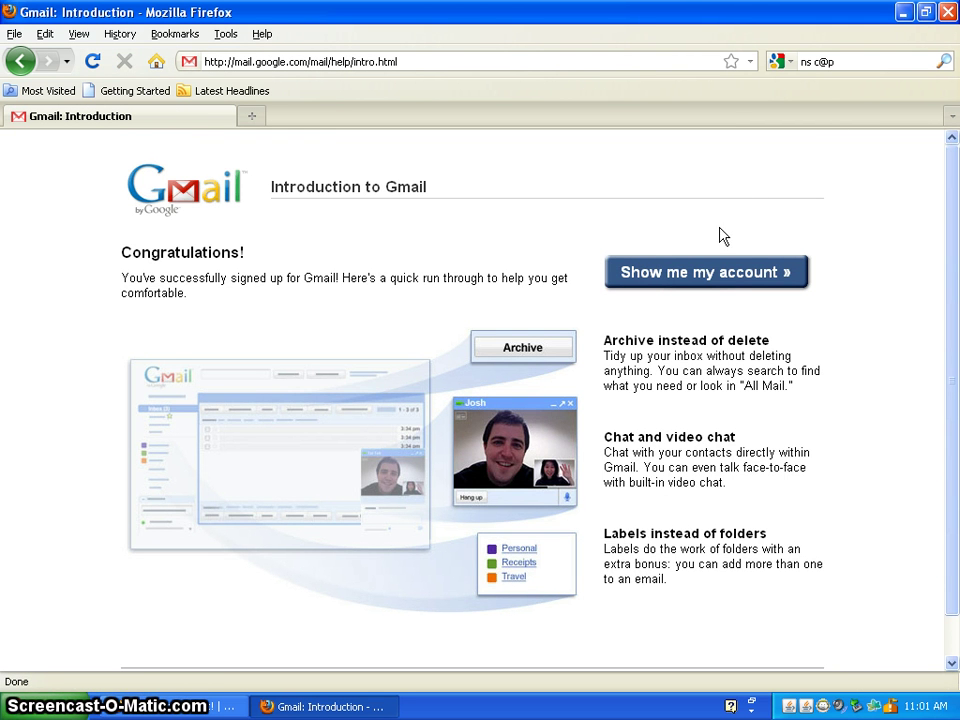
left_click(694, 274)
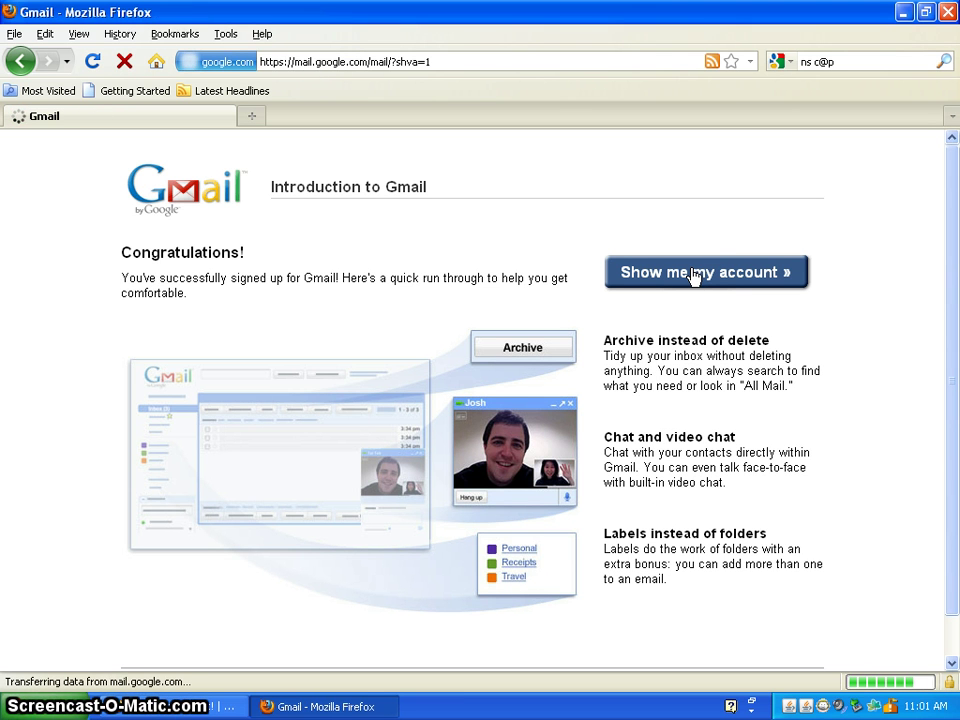
left_click(708, 270)
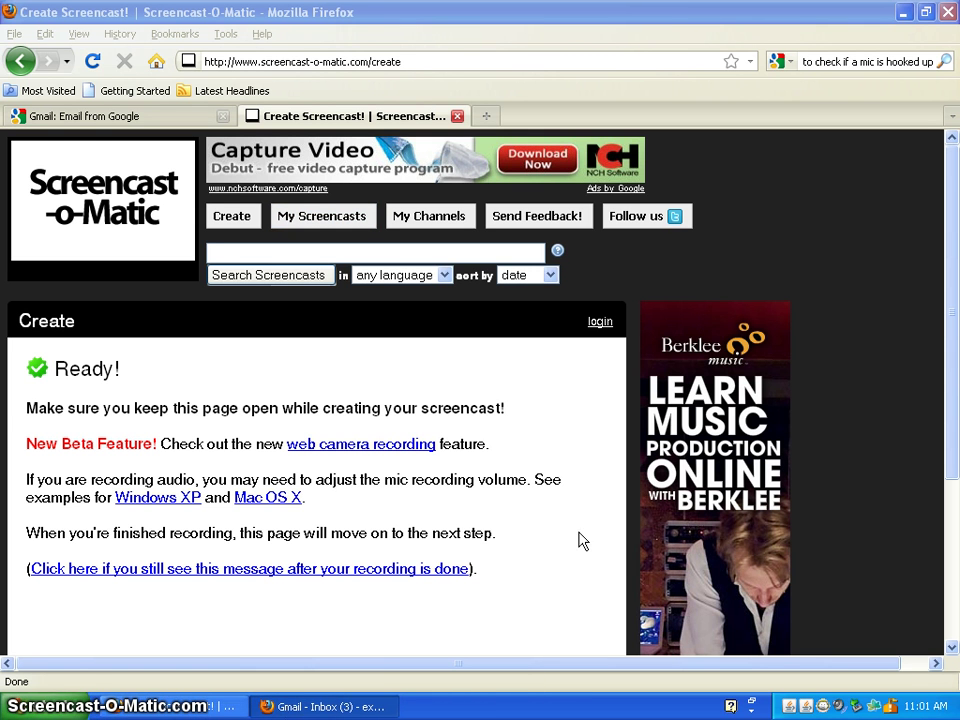
Minimize and restore the Gmail window so the new inbox is back in front.
left_click(293, 707)
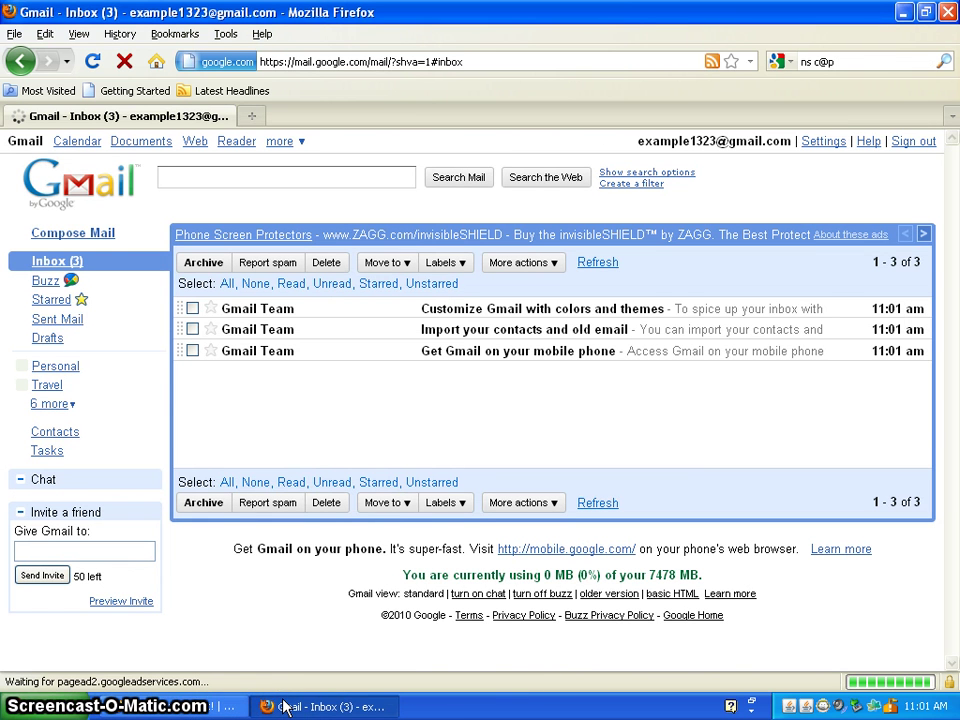
left_click(333, 712)
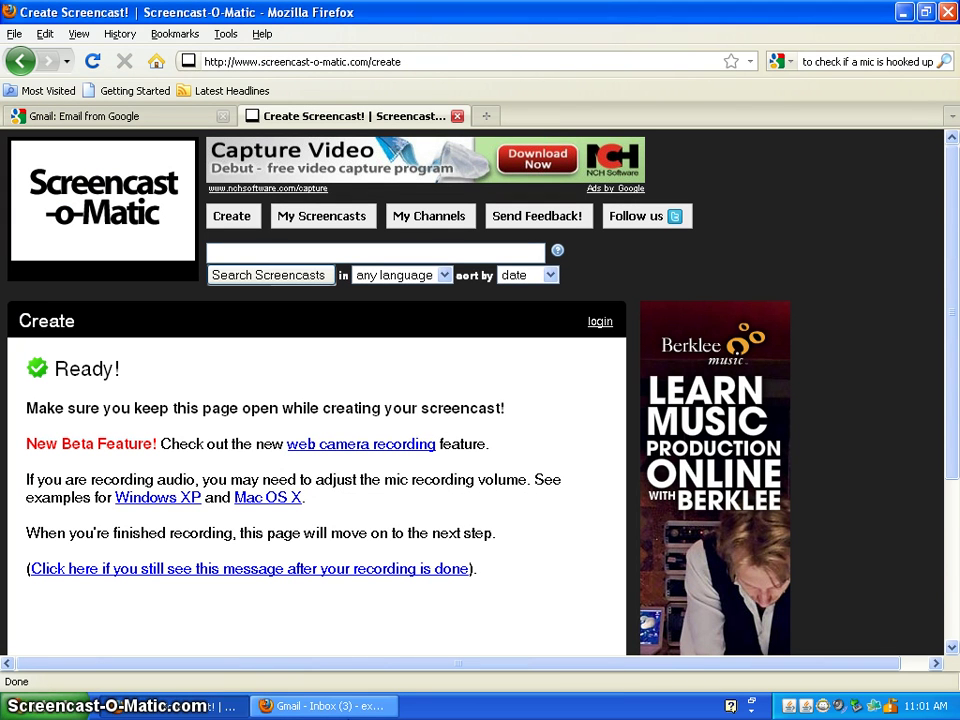
left_click(346, 700)
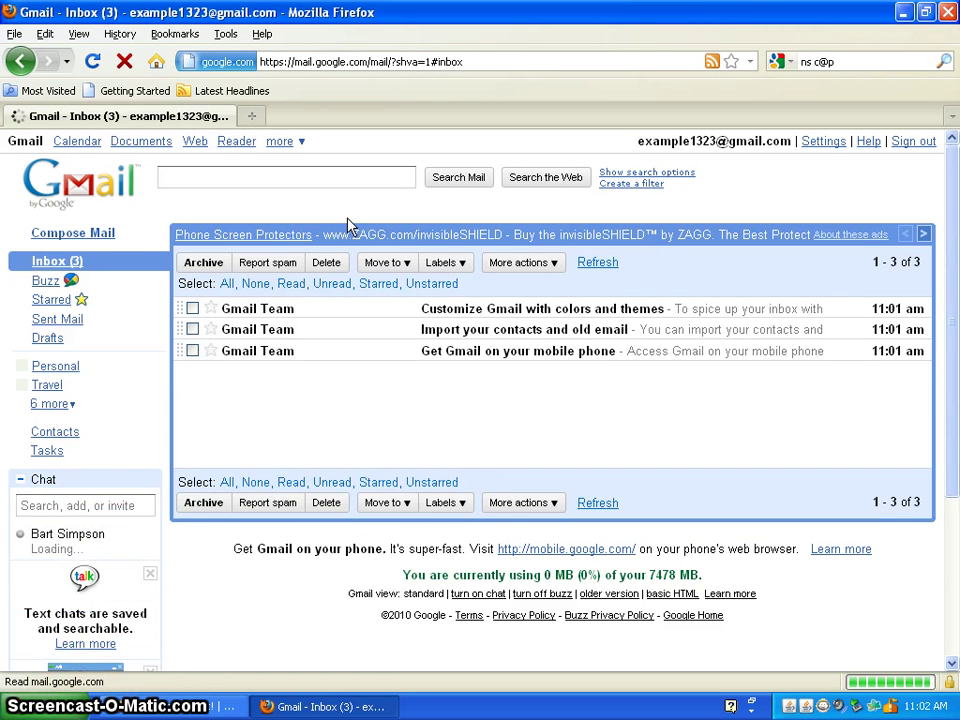
Open Gmail Settings and scroll the General tab down to the Signature section.
left_click(820, 143)
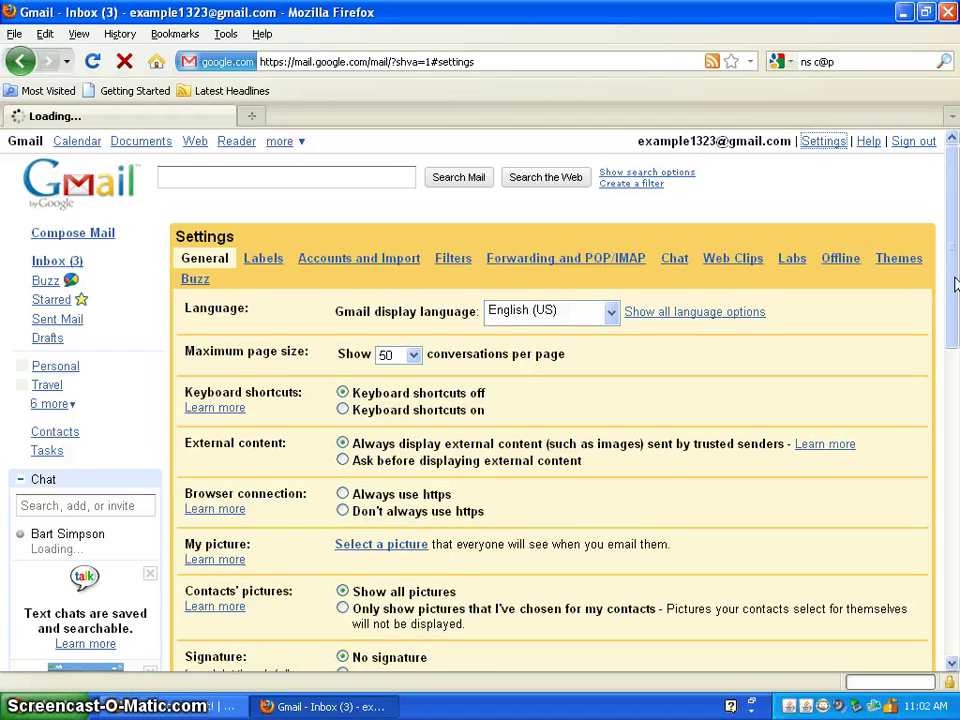
left_click_drag(958, 281, 954, 304)
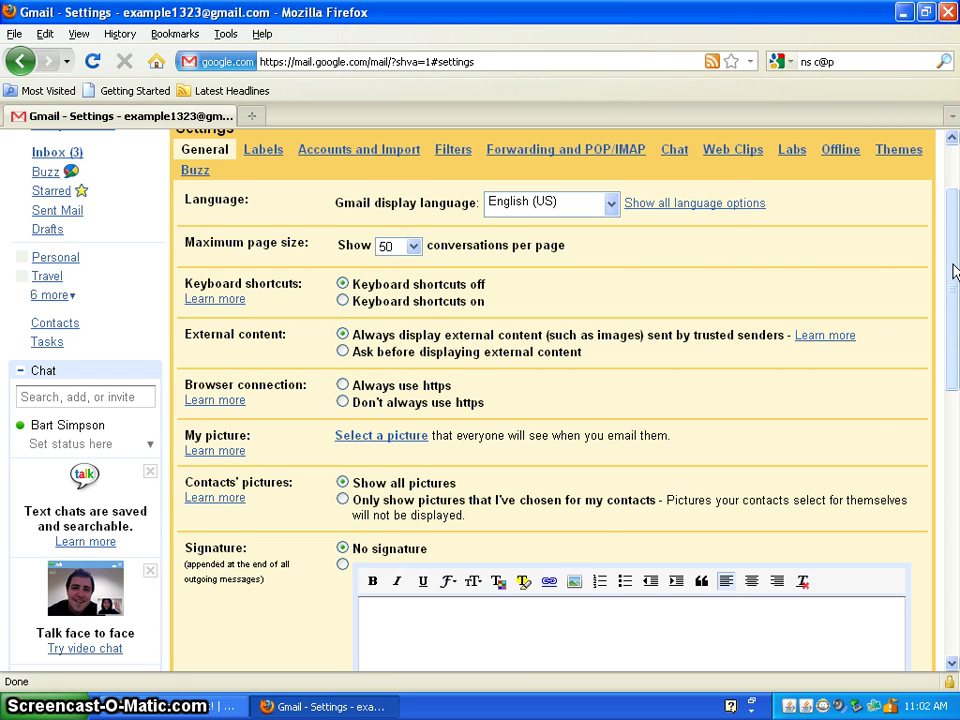
scroll(951, 285, "down", 1)
scroll(950, 295, "down", 1)
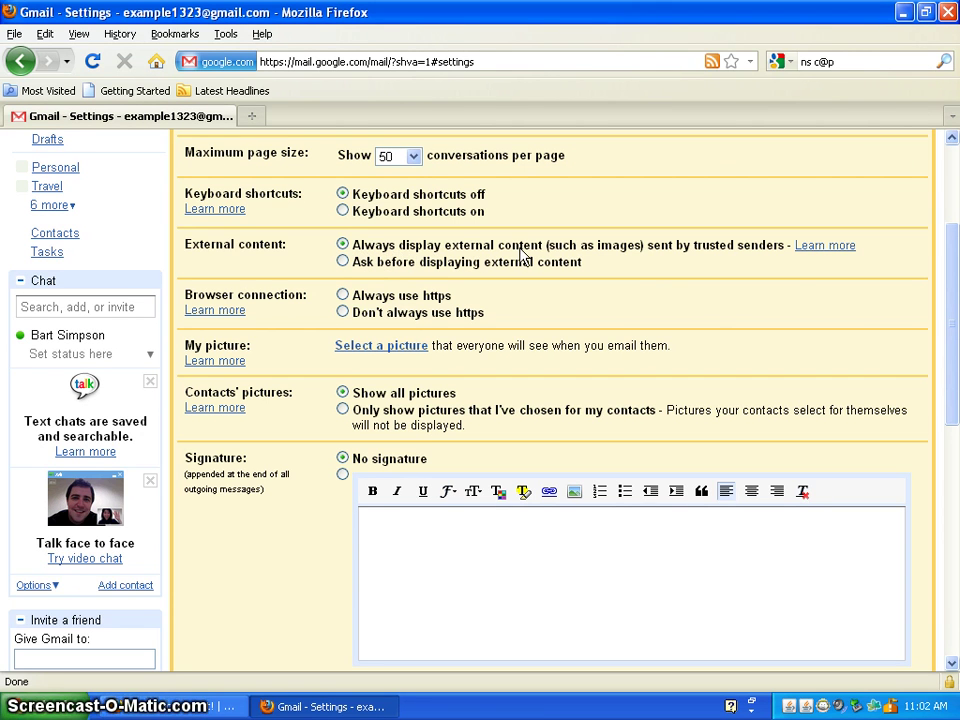
left_click_drag(955, 280, 954, 293)
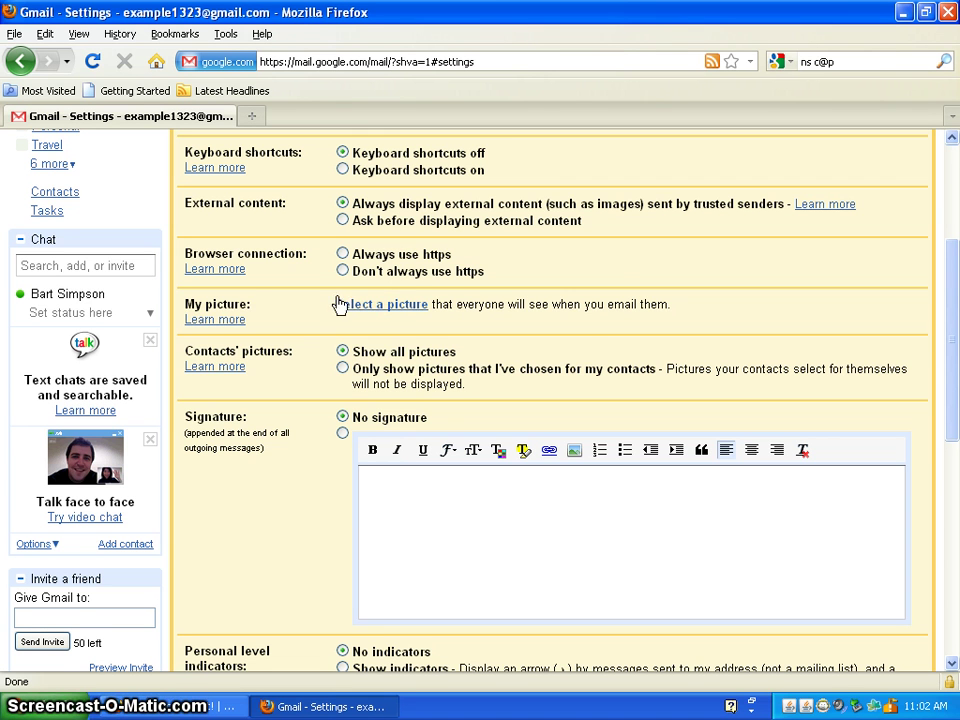
mouse_move(124, 300)
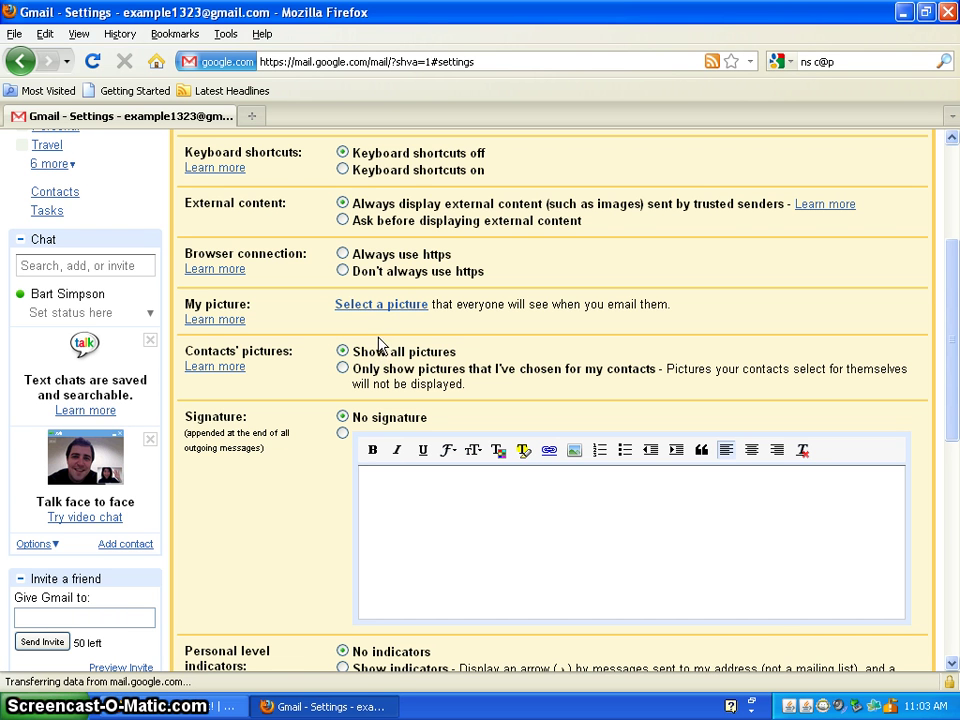
scroll(460, 506, "down", 3)
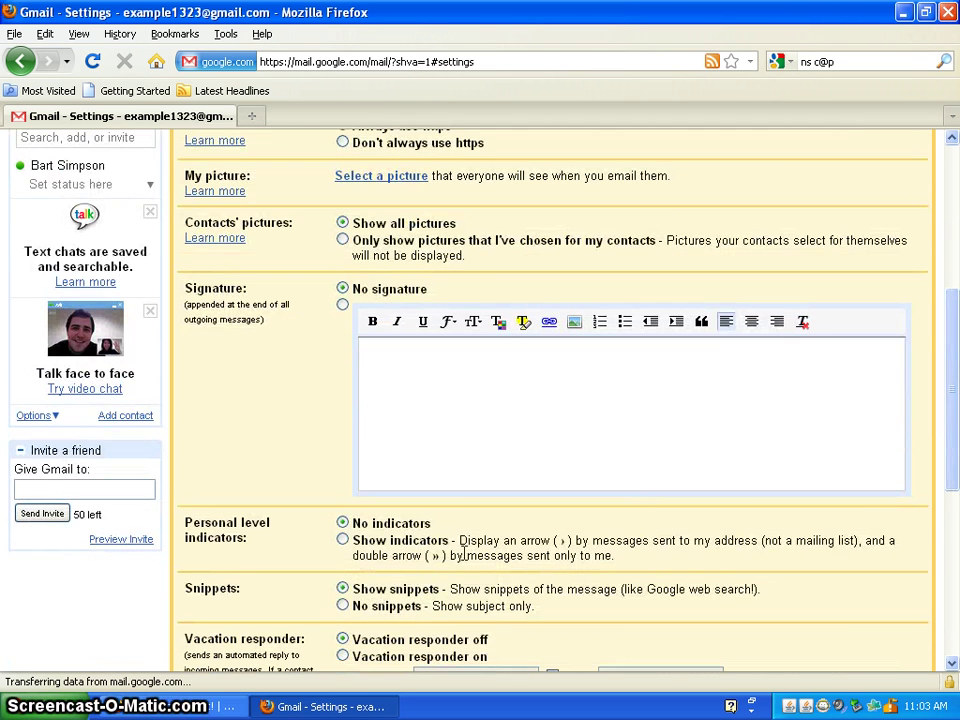
Enable a custom signature with the user's name, then 'coolest guy ever' on line two.
left_click(467, 426)
left_click(343, 305)
left_click(510, 384)
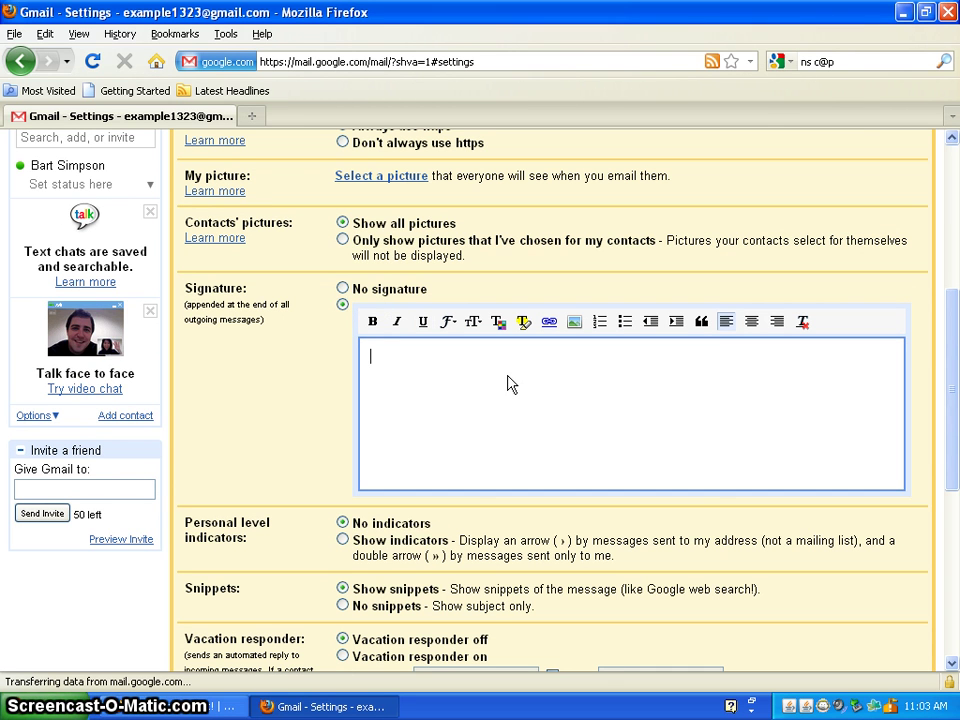
type("bartsimpson")
key("Return")
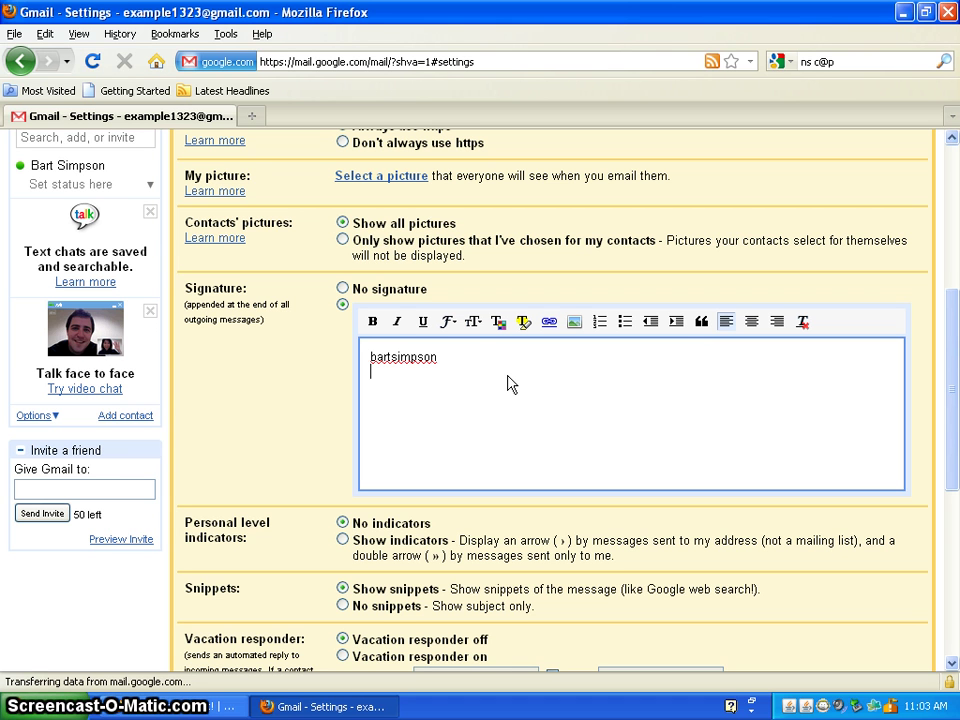
type("coole")
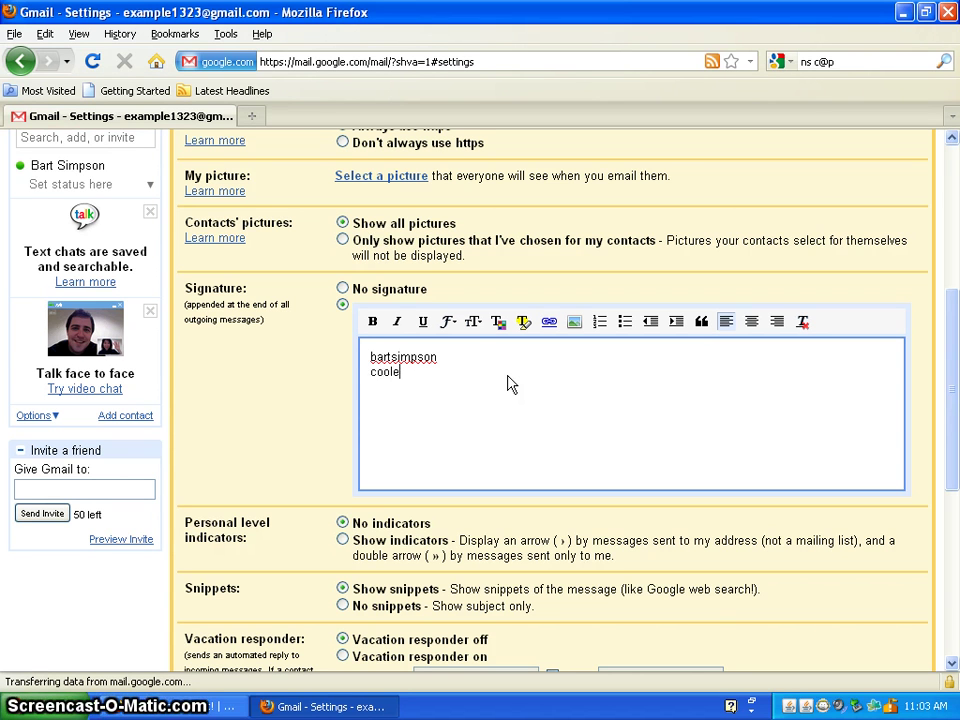
type("st")
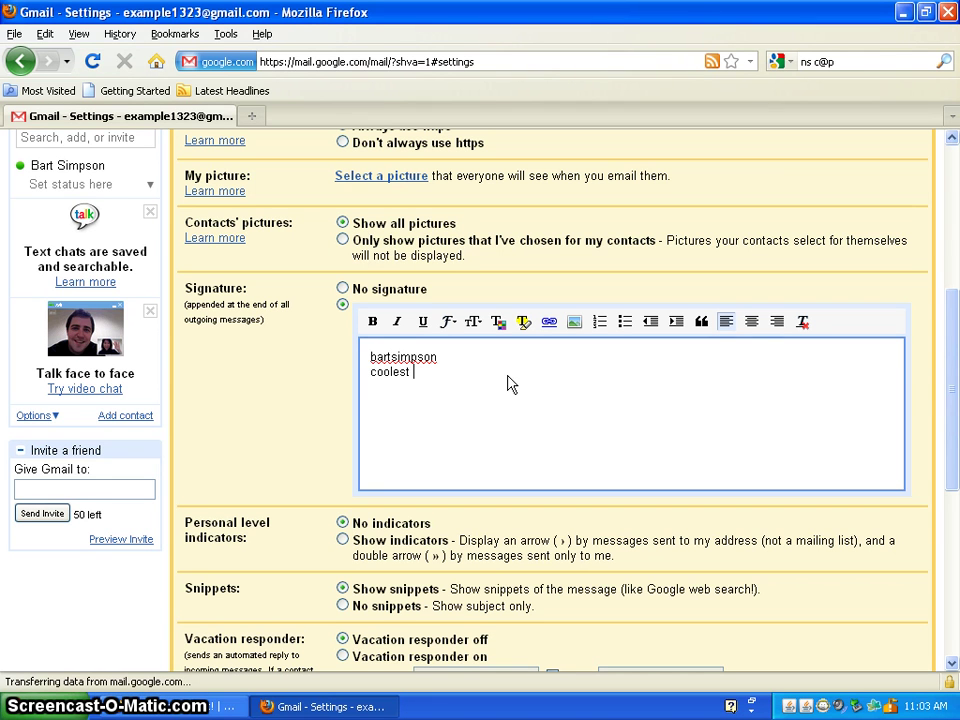
type(" guy ever")
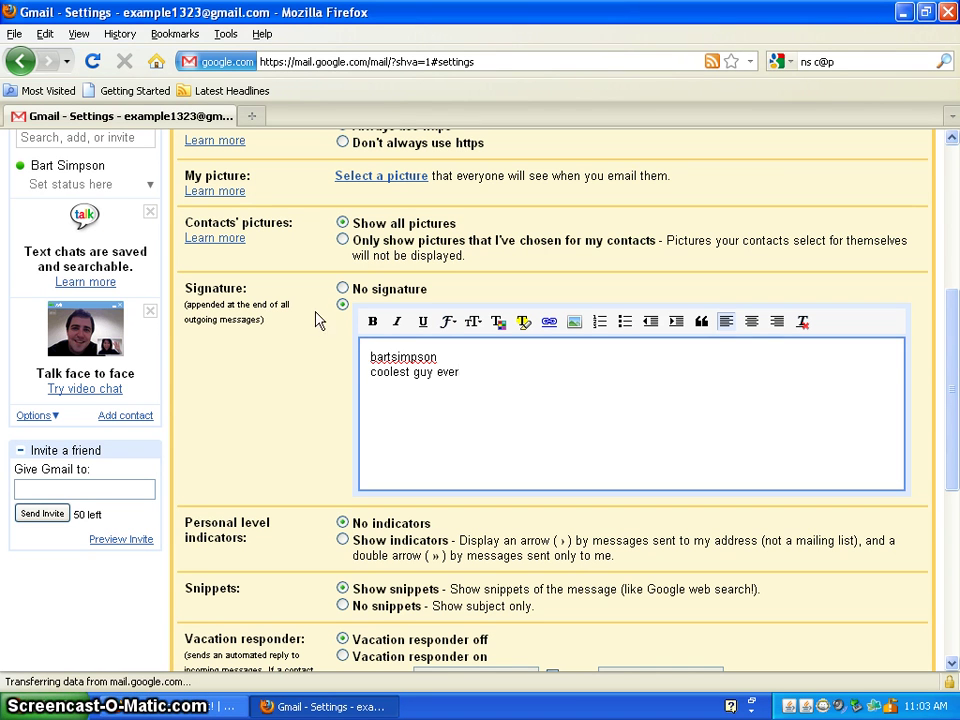
Split the signature name into two words and capitalise them using spelling suggestions.
left_click(391, 356)
key("Delete")
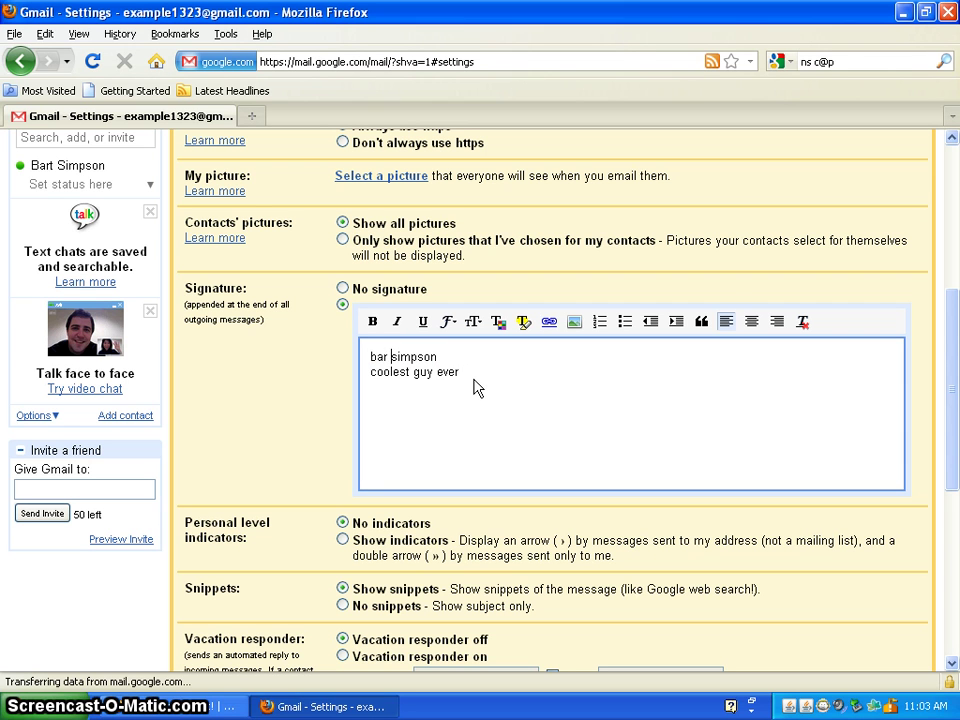
type("t")
right_click(420, 357)
key("Escape")
right_click(420, 357)
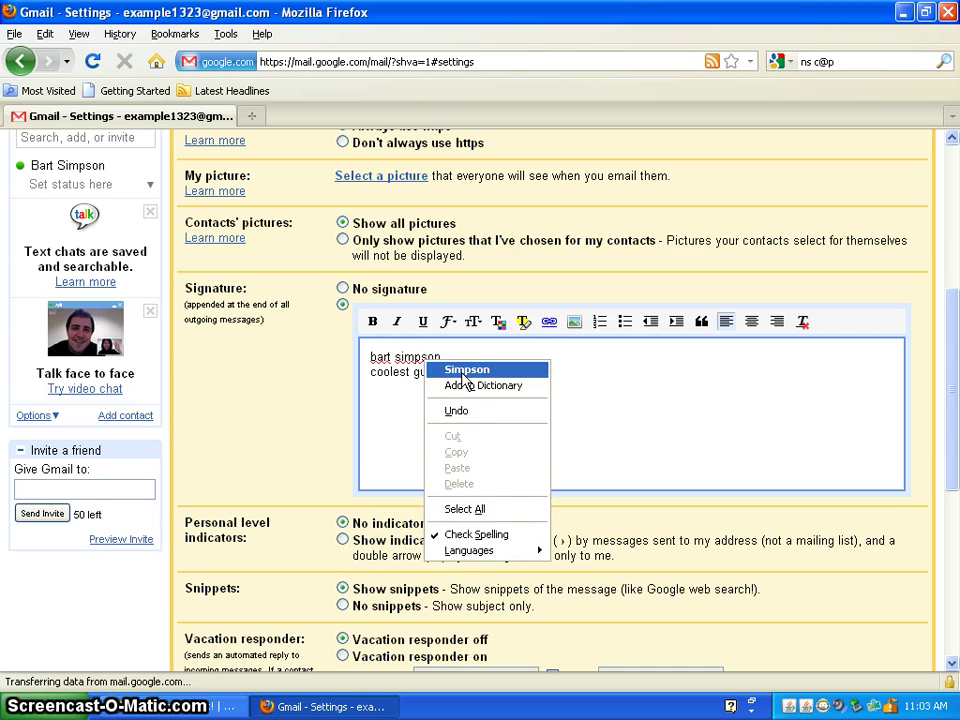
key("Escape")
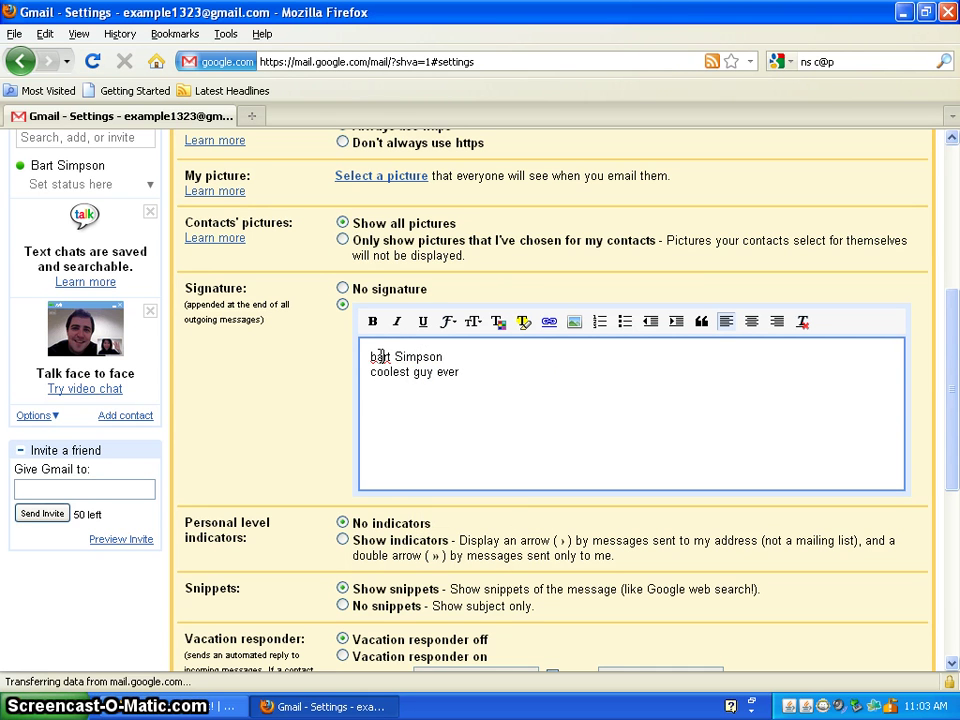
right_click(380, 357)
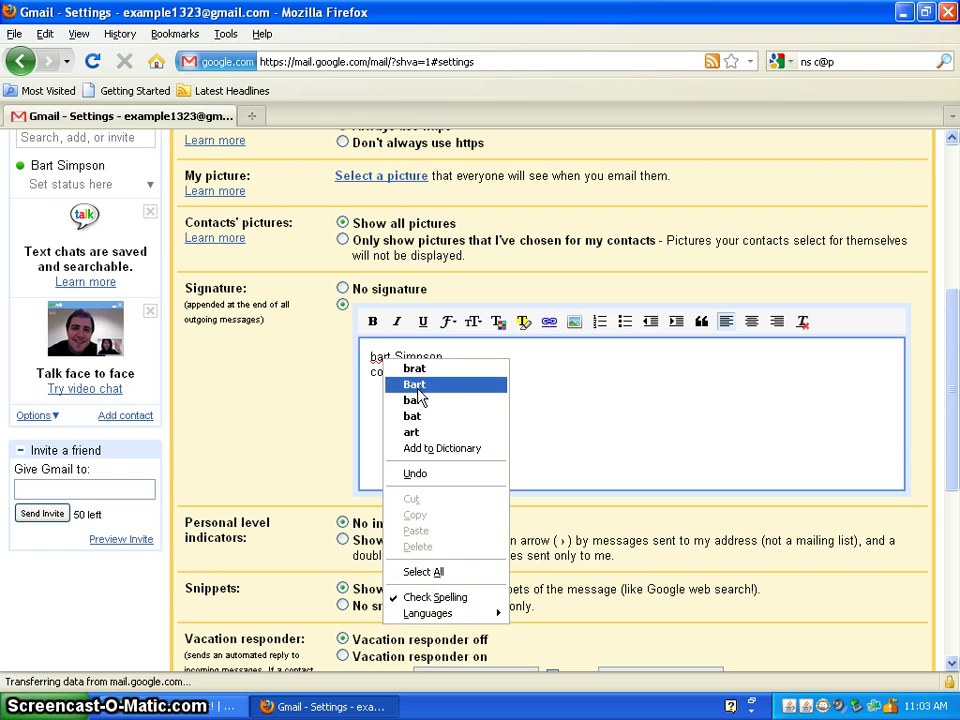
left_click(416, 386)
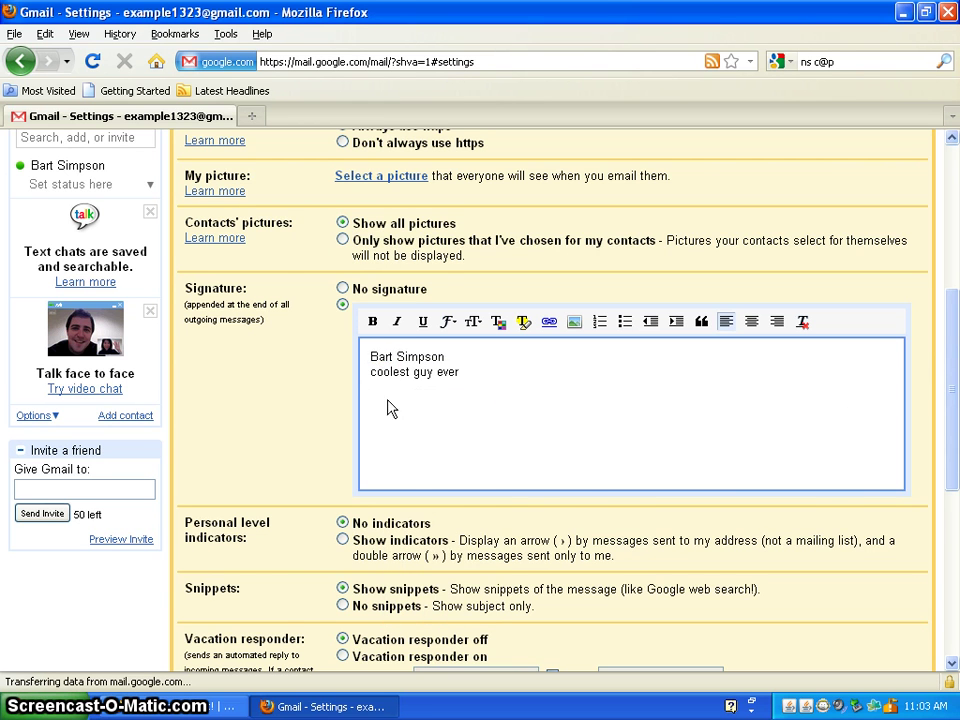
left_click_drag(956, 306, 956, 388)
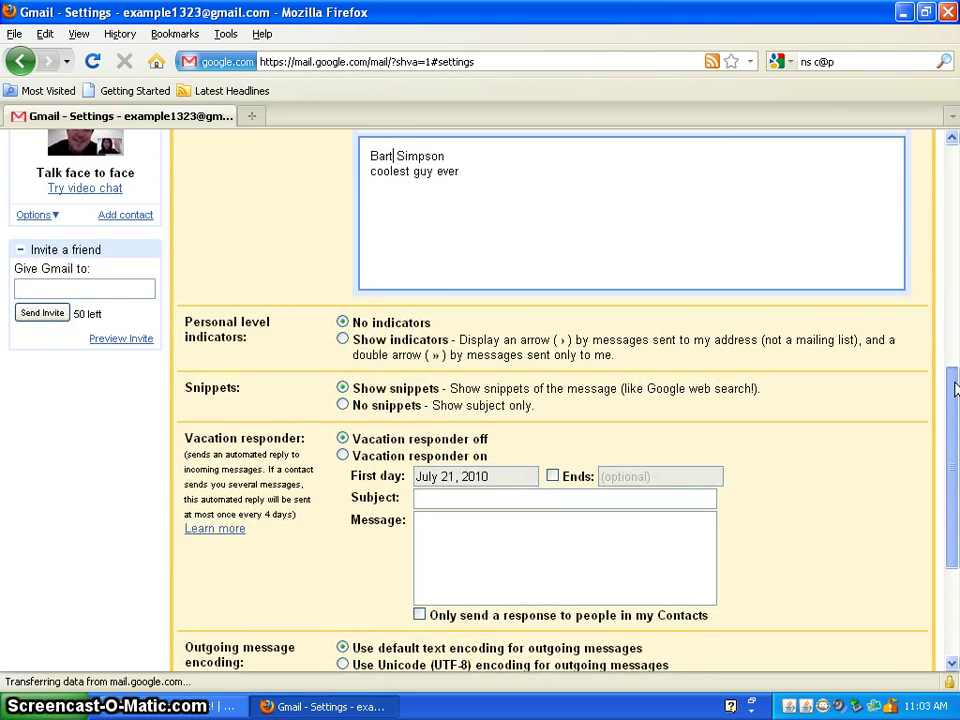
left_click_drag(955, 388, 955, 412)
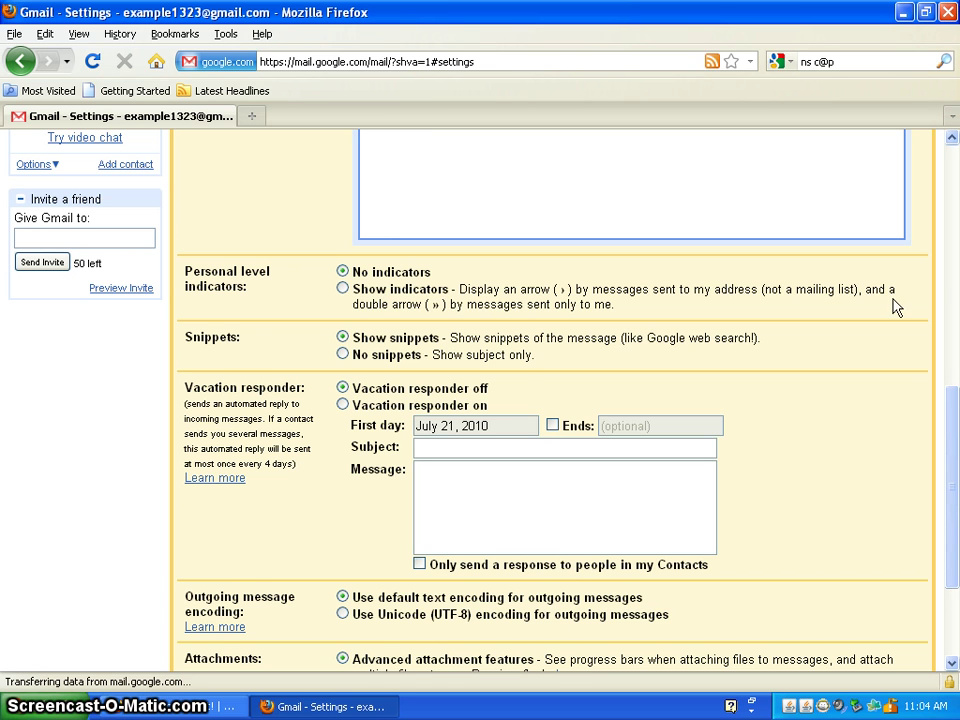
scroll(955, 520, "down", 3)
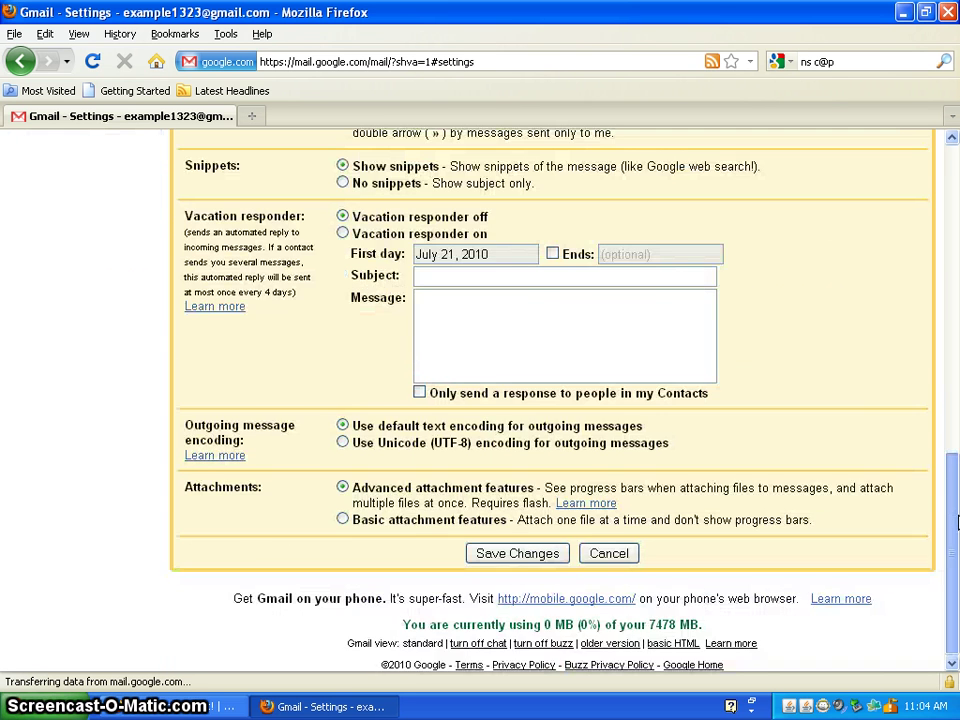
scroll(949, 450, "up", 3)
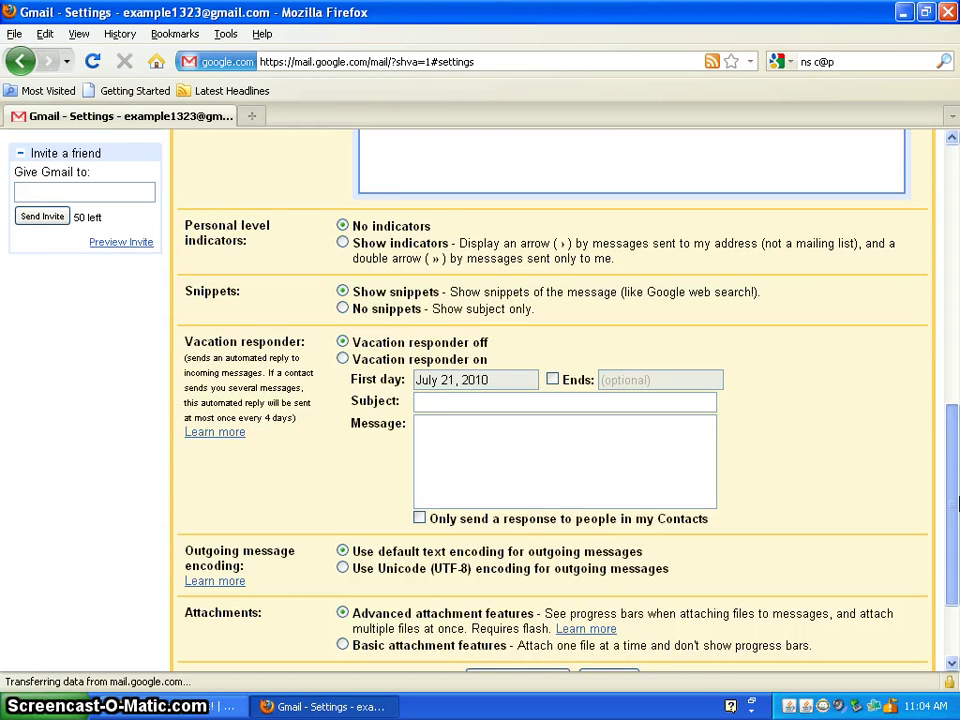
scroll(955, 450, "up", 6)
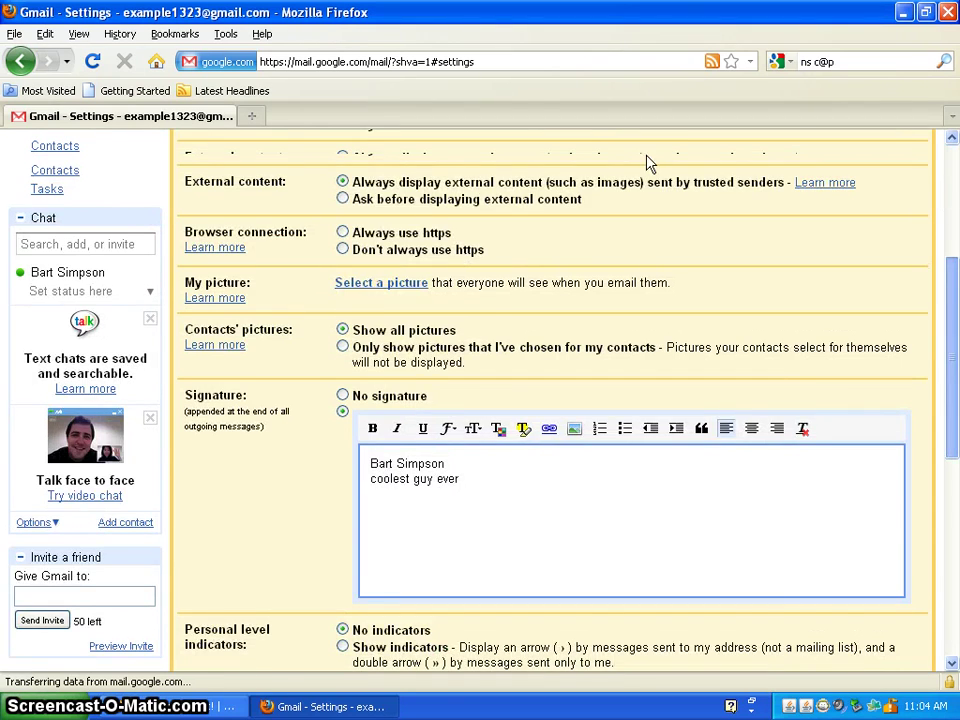
scroll(300, 210, "up", 5)
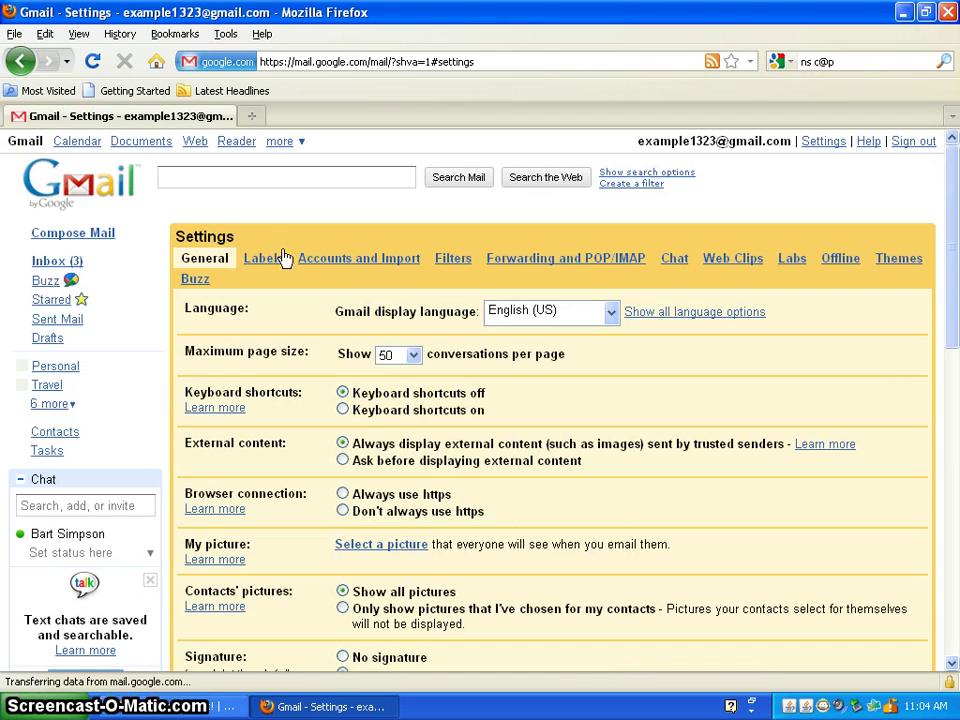
Apply the Beach theme with its location set to Bass River, Canada, and save.
left_click(895, 262)
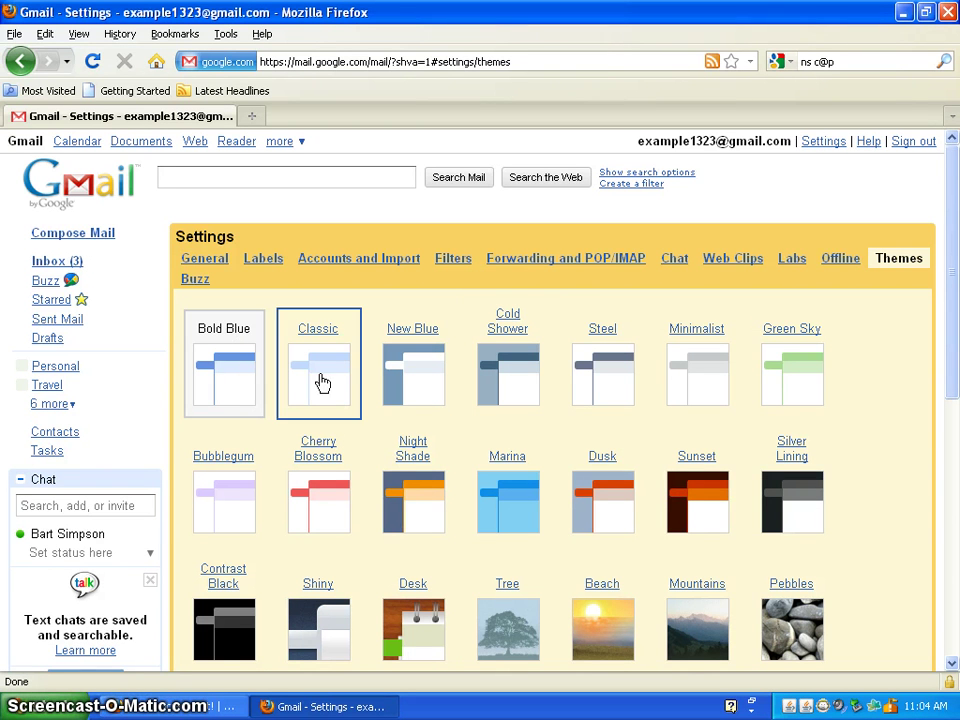
scroll(617, 494, "down", 4)
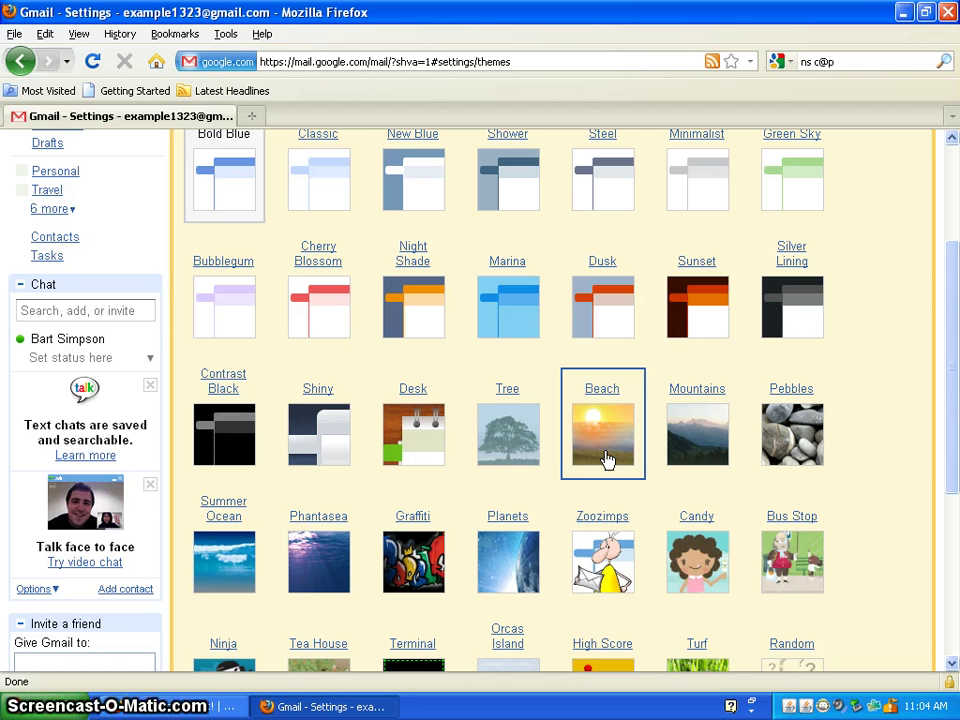
left_click(606, 459)
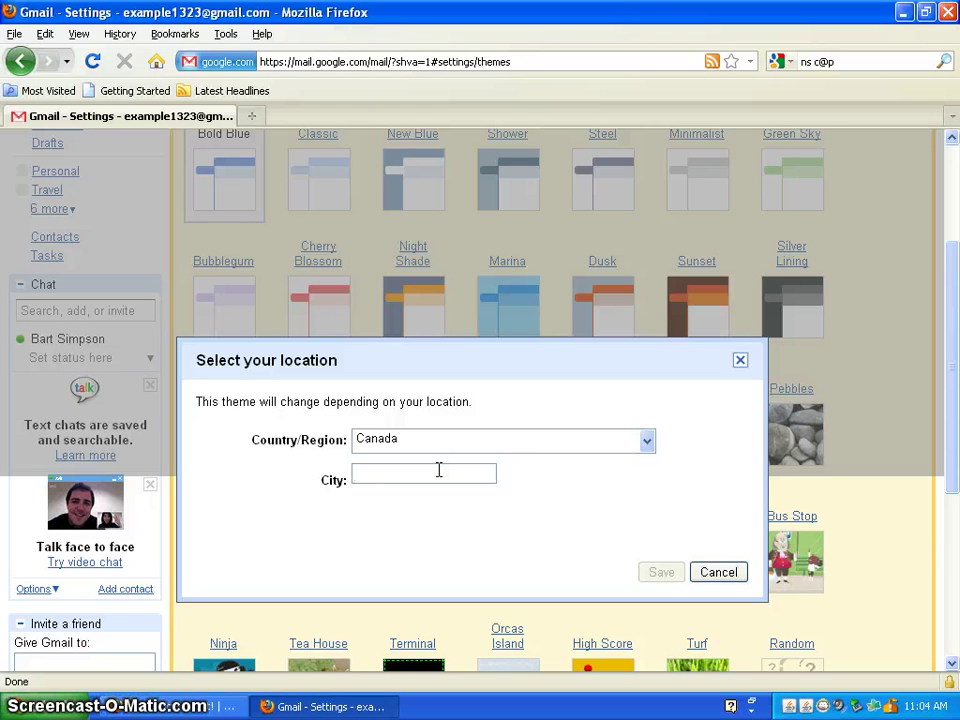
type("Bass Riv")
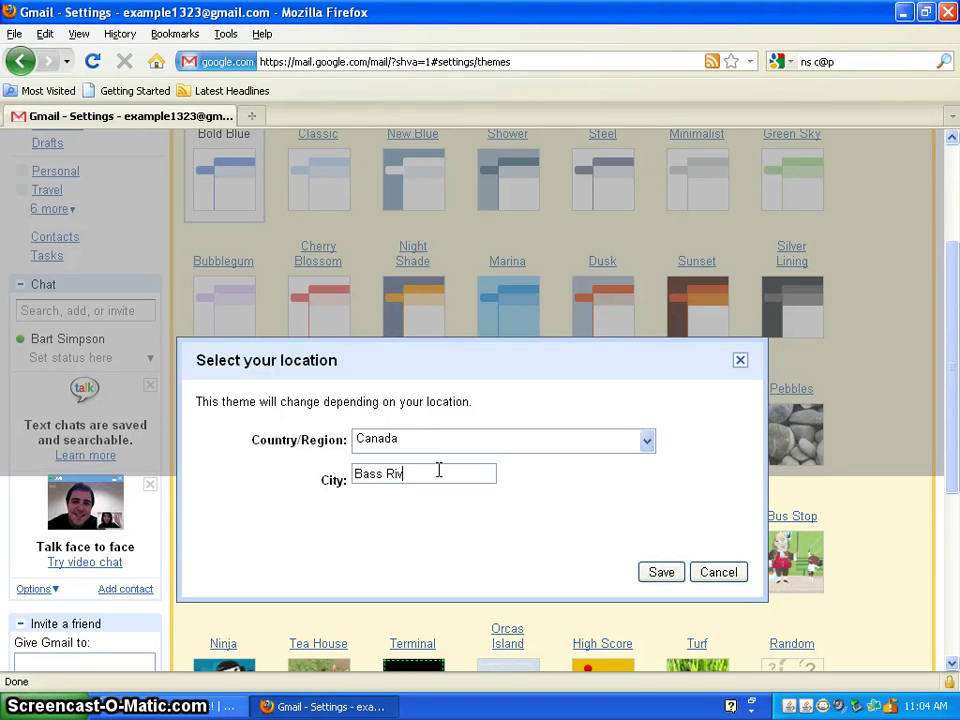
type("er")
key("Tab")
left_click(661, 572)
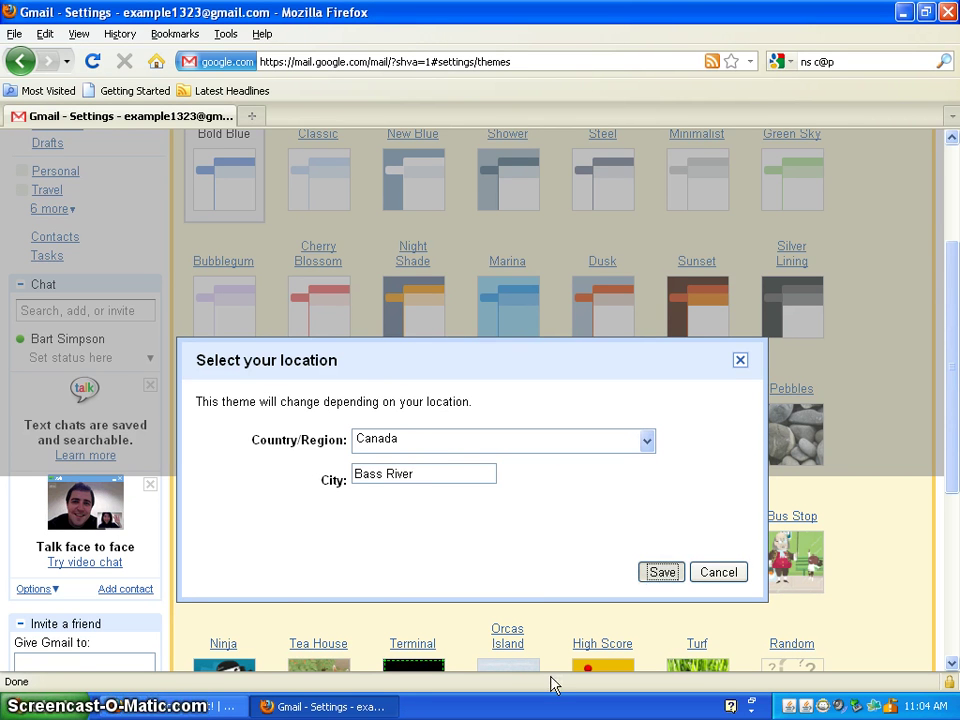
left_click(593, 431)
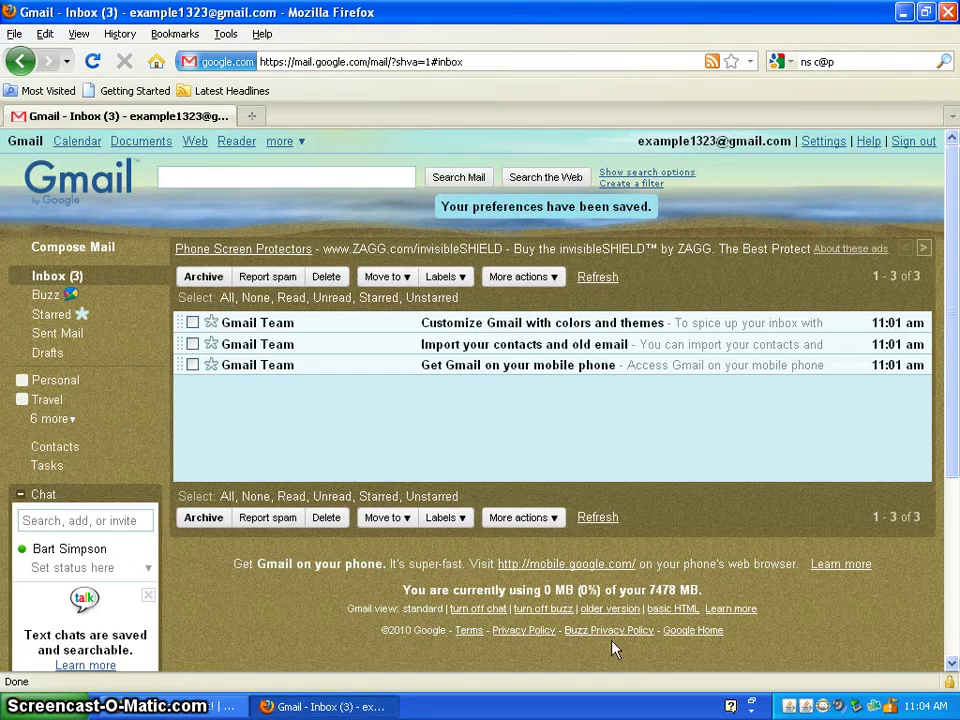
Sign the new account out from the Beach-themed inbox.
left_click_drag(957, 315, 957, 240)
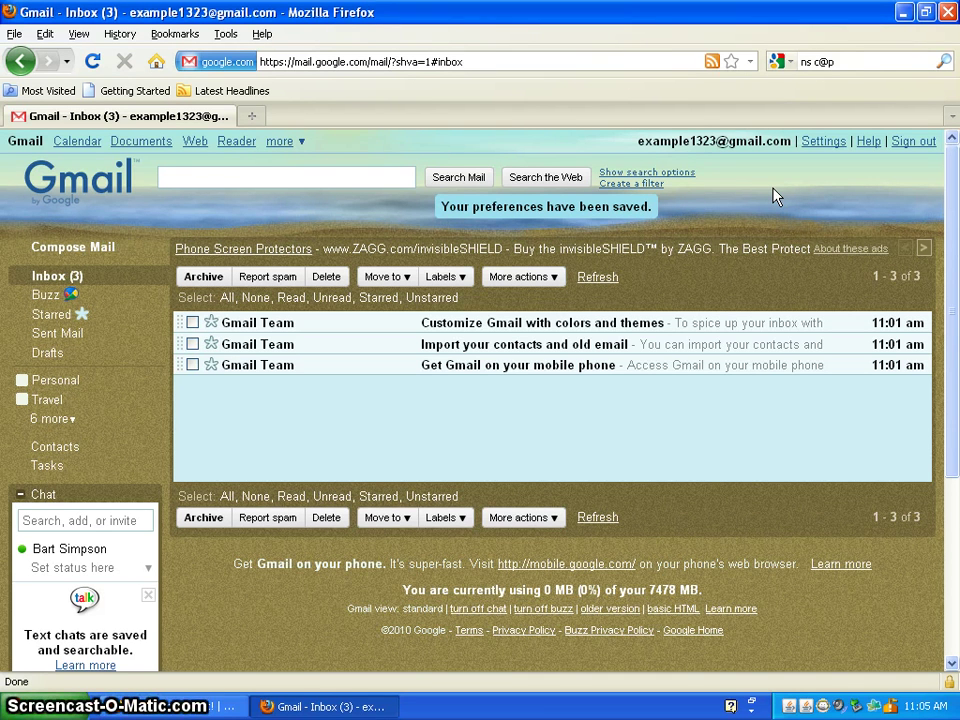
left_click(902, 144)
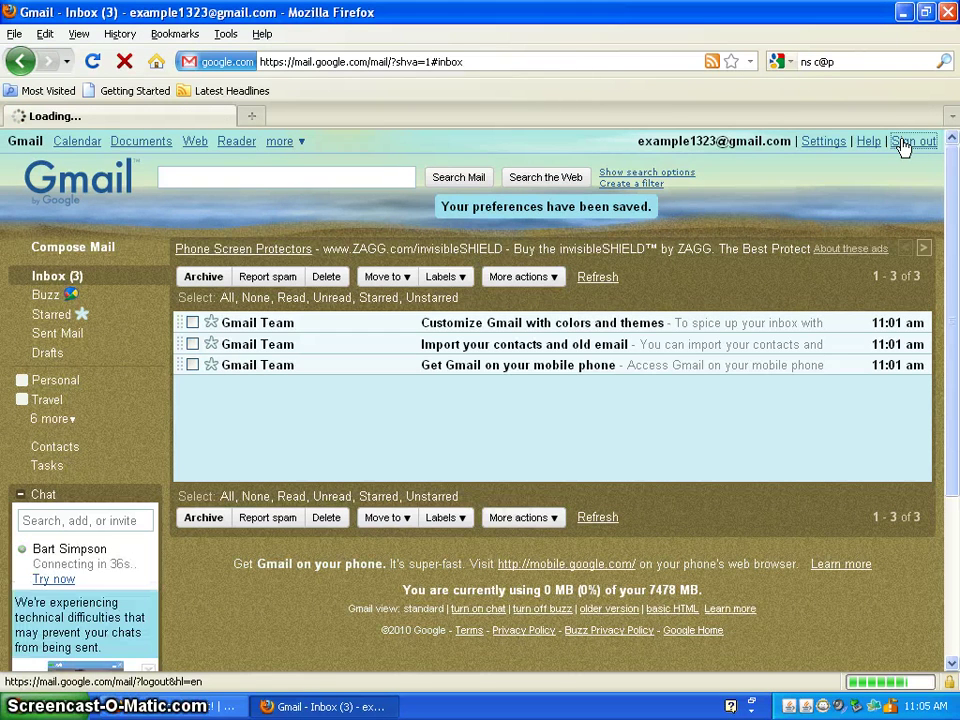